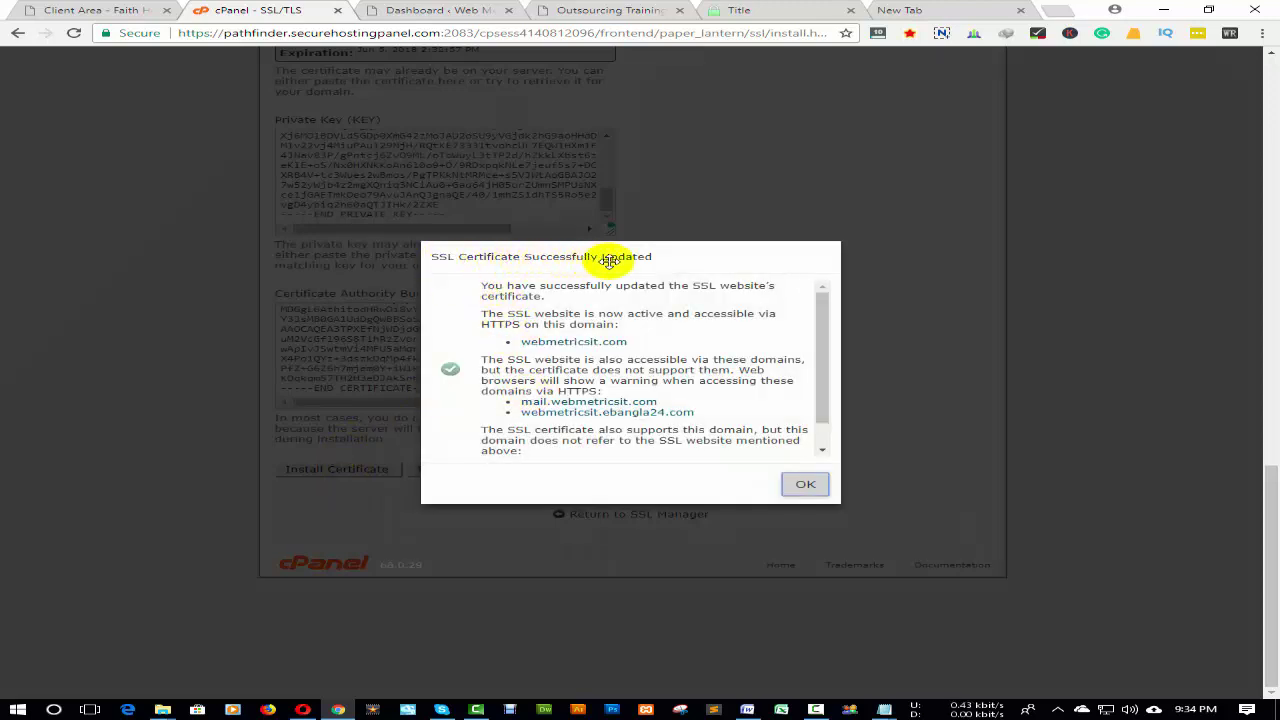
Open the webmetricsit.com link from the SSL certificate confirmation in a new tab and view the site.
right_click(586, 344)
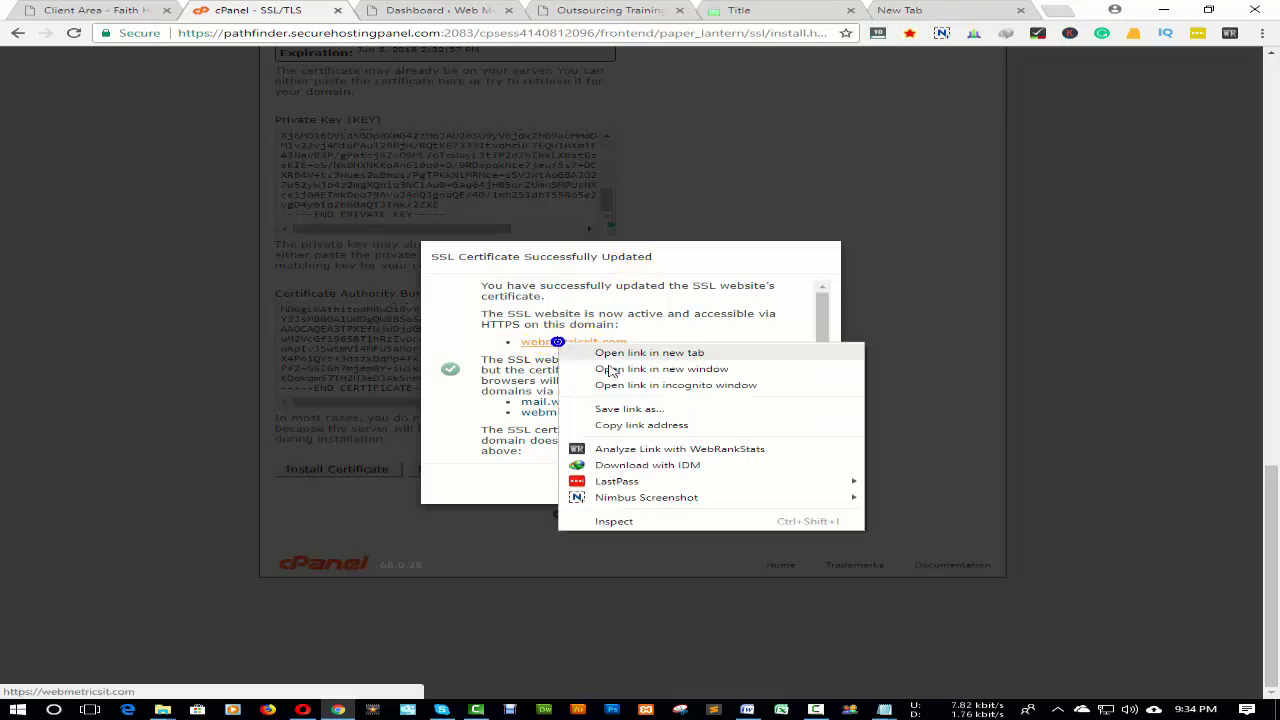
click(606, 352)
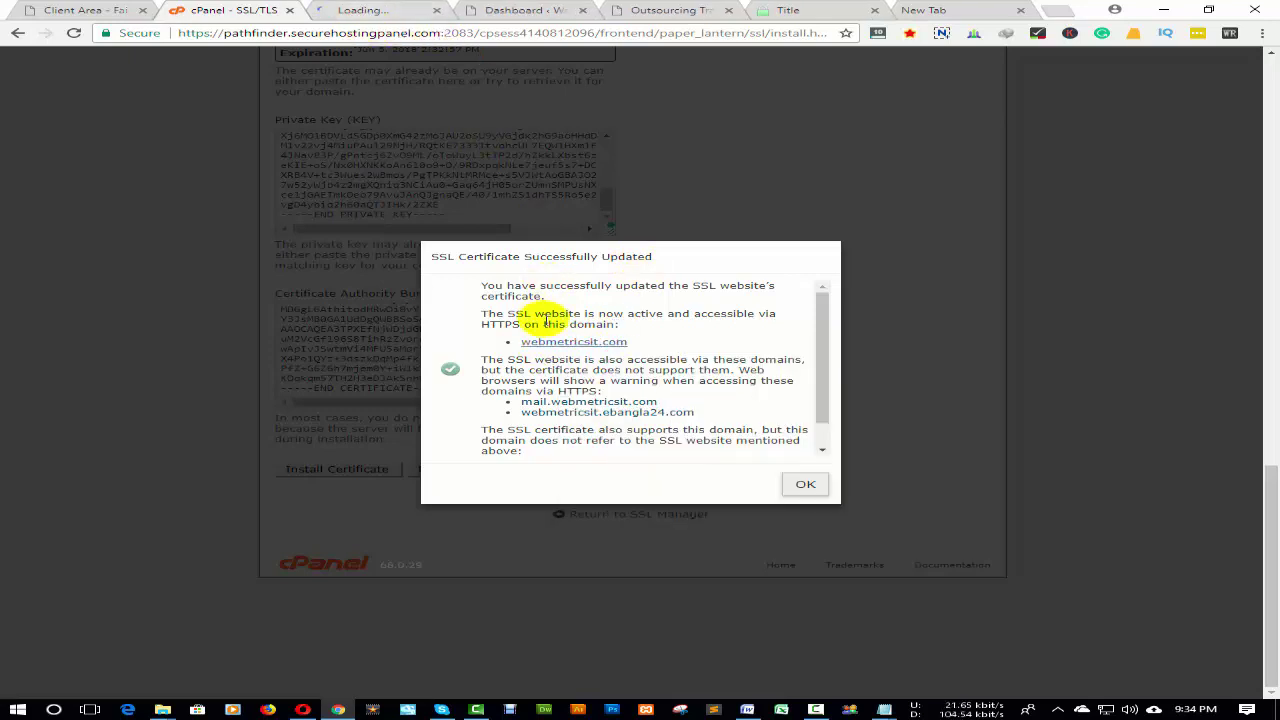
click(358, 9)
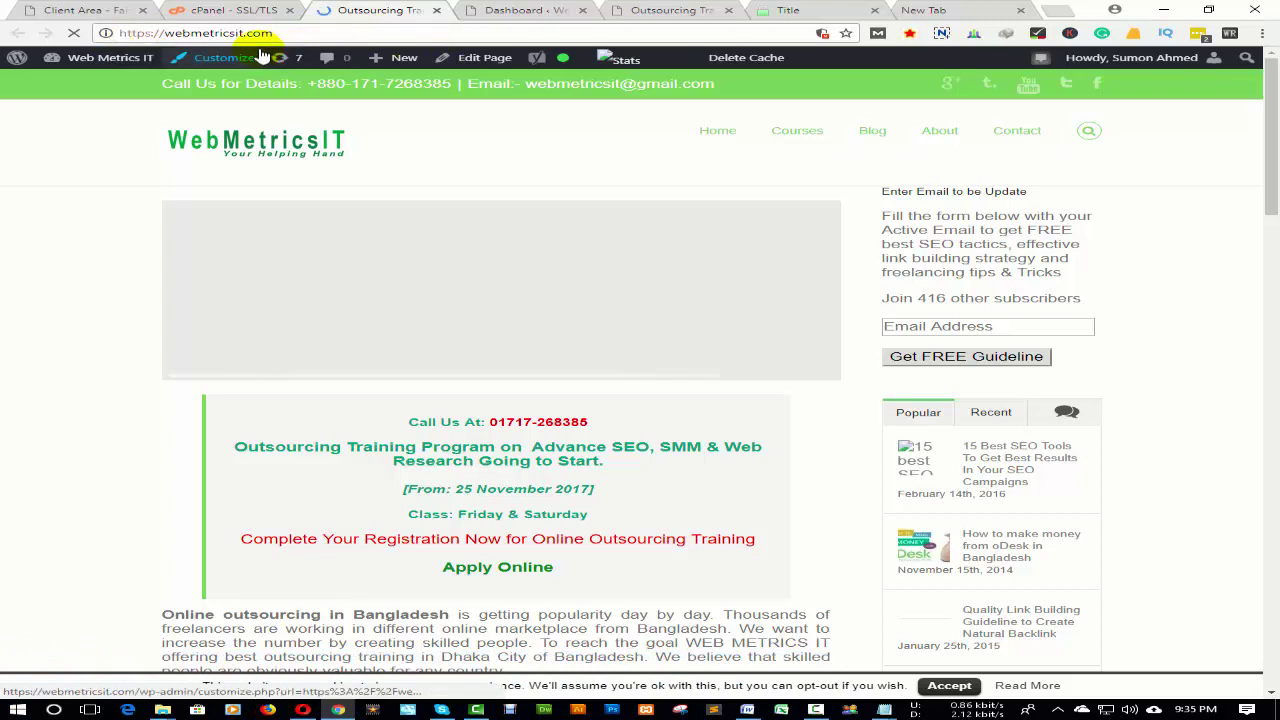
Reload the site's HTTP homepage and compare it with the HTTPS version and the WordPress dashboard.
click(518, 18)
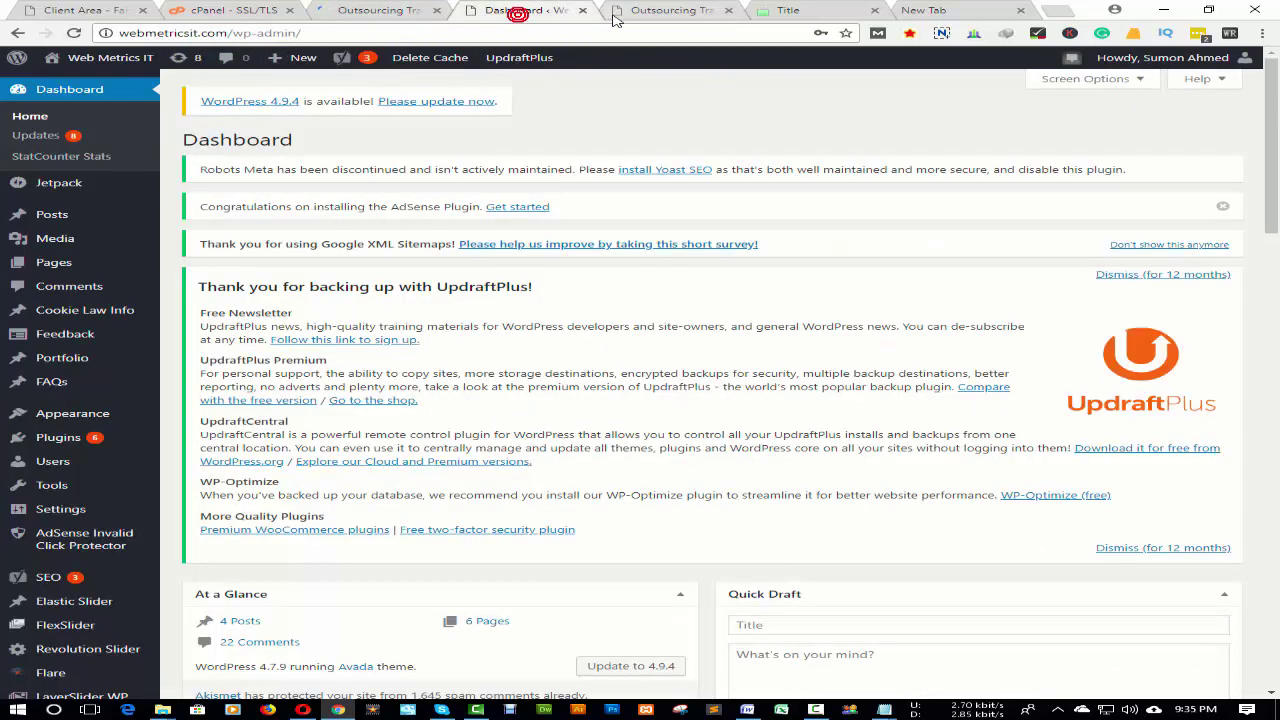
key(ctrl+Tab)
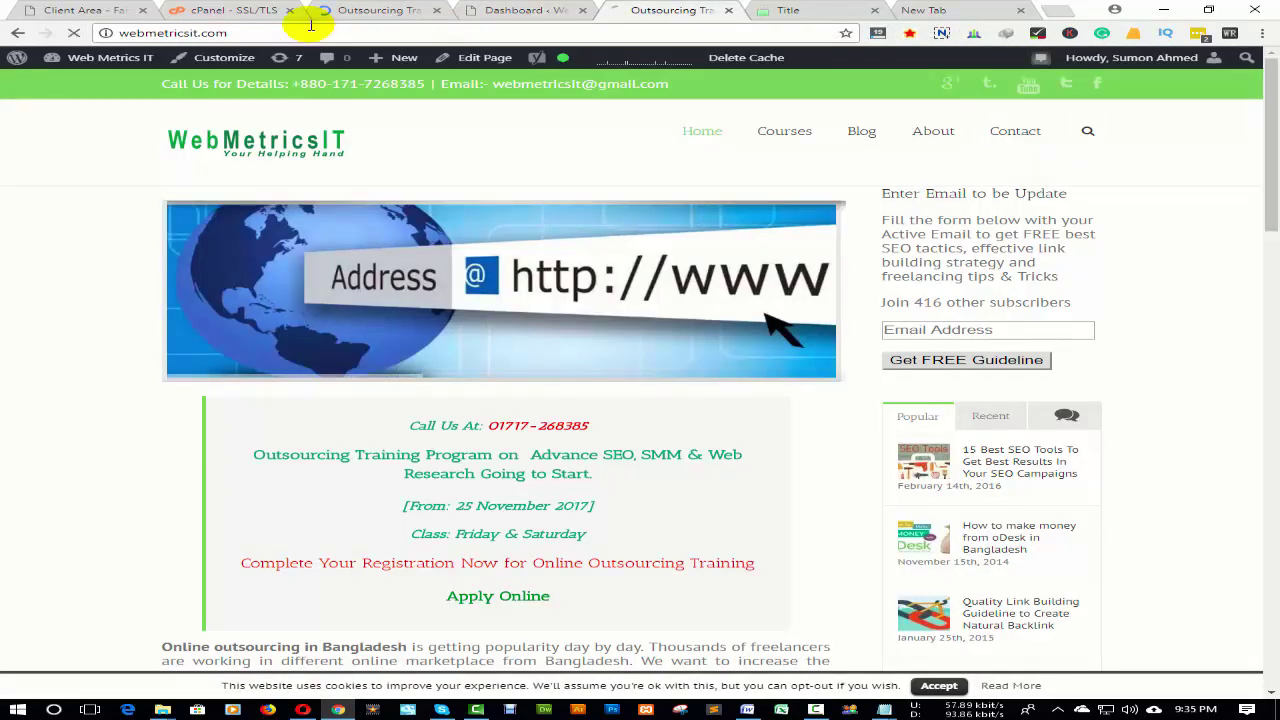
key(F5)
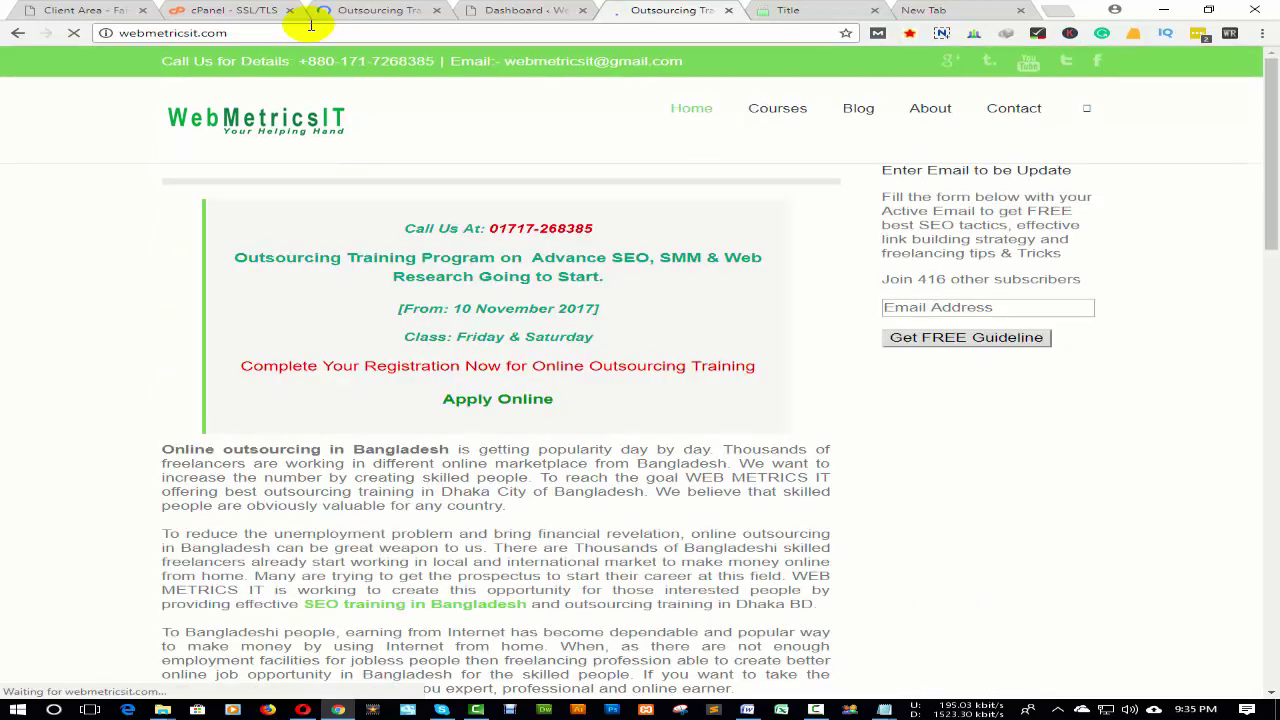
click(385, 14)
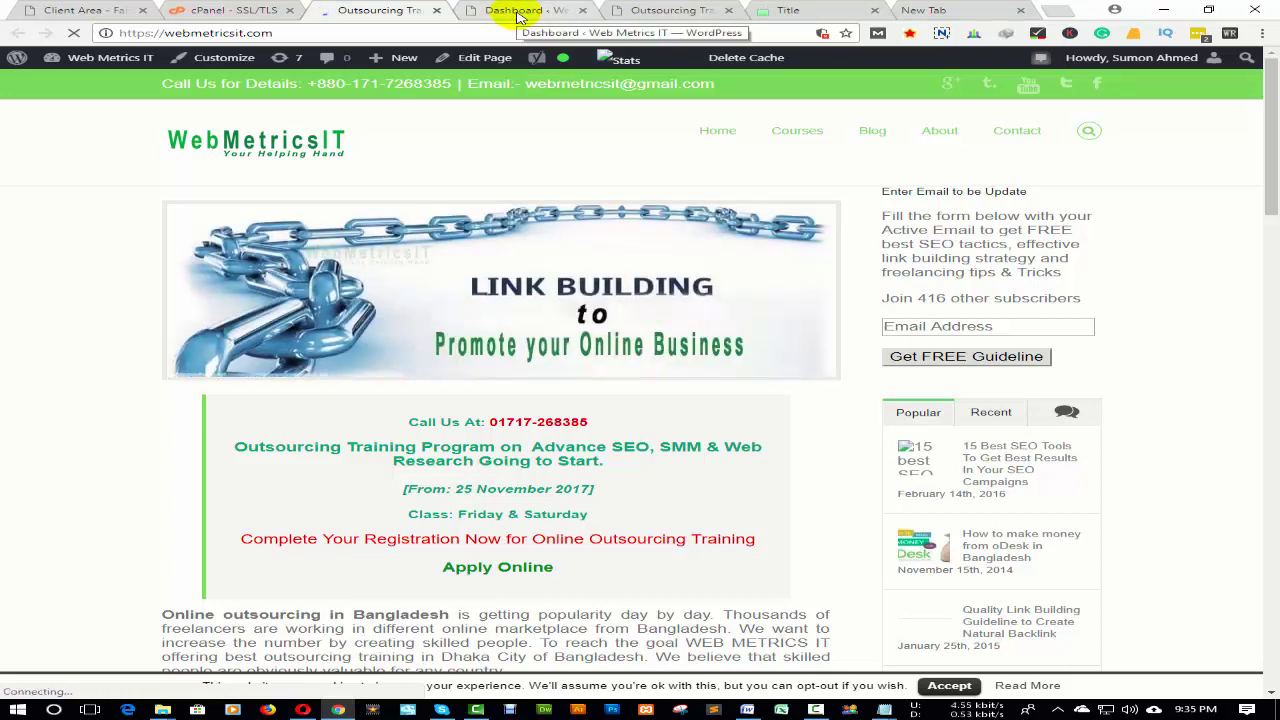
click(518, 12)
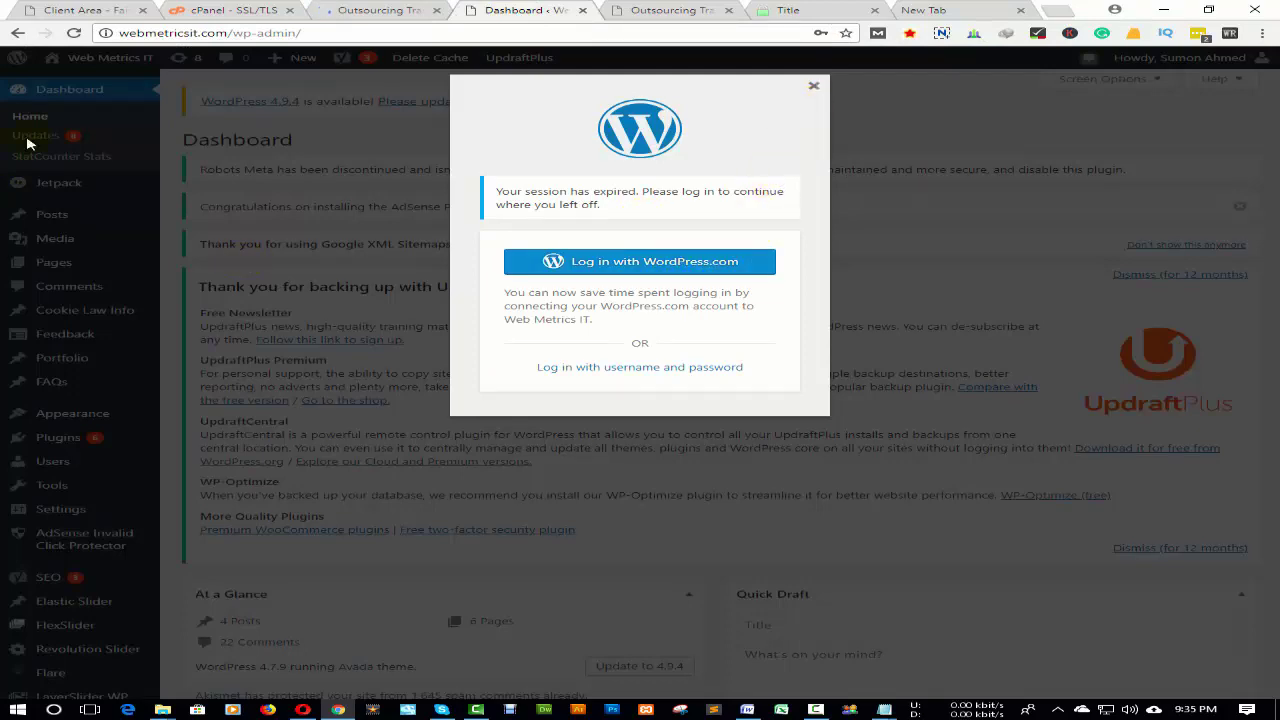
click(360, 10)
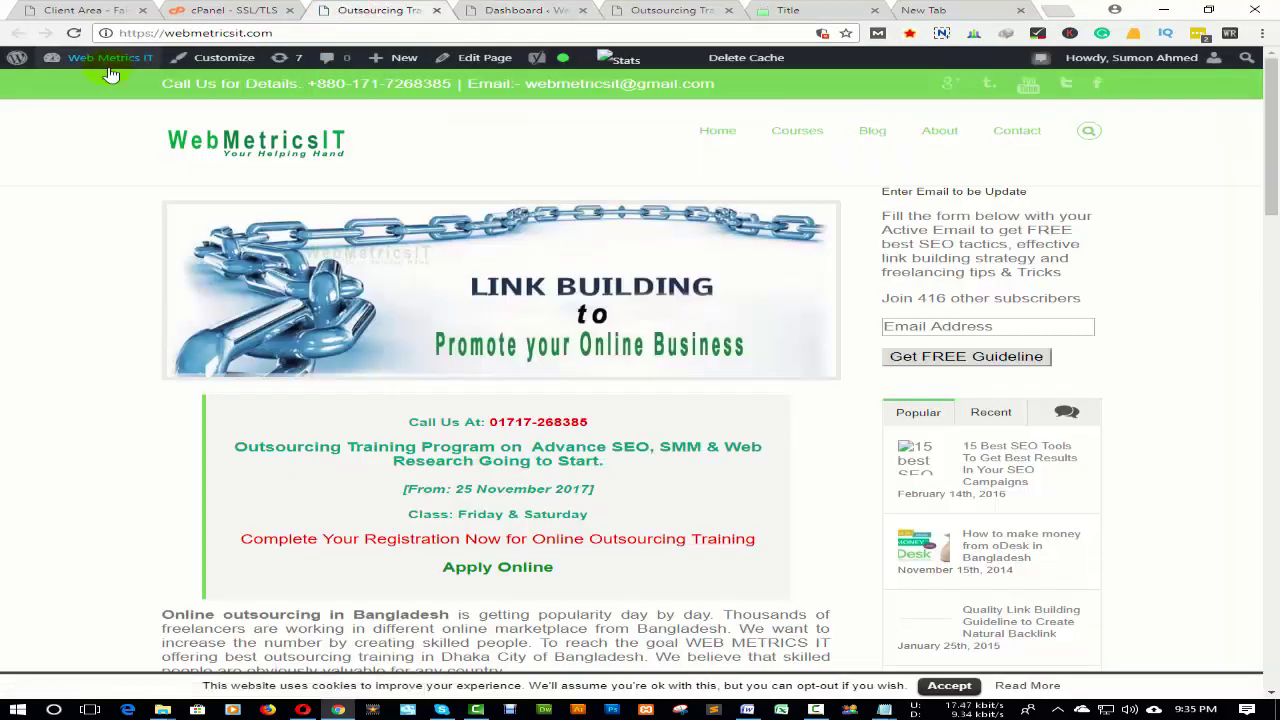
Log back in to the expired WordPress dashboard session with the saved username and password.
click(492, 12)
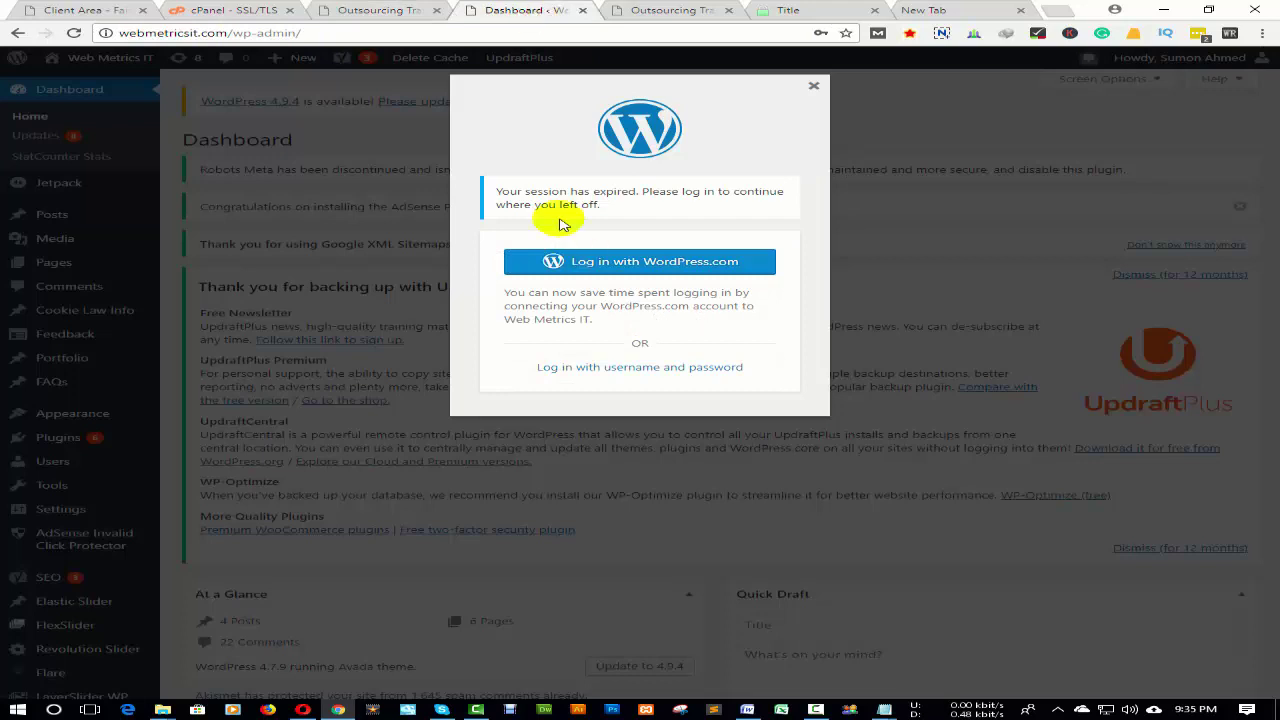
click(640, 268)
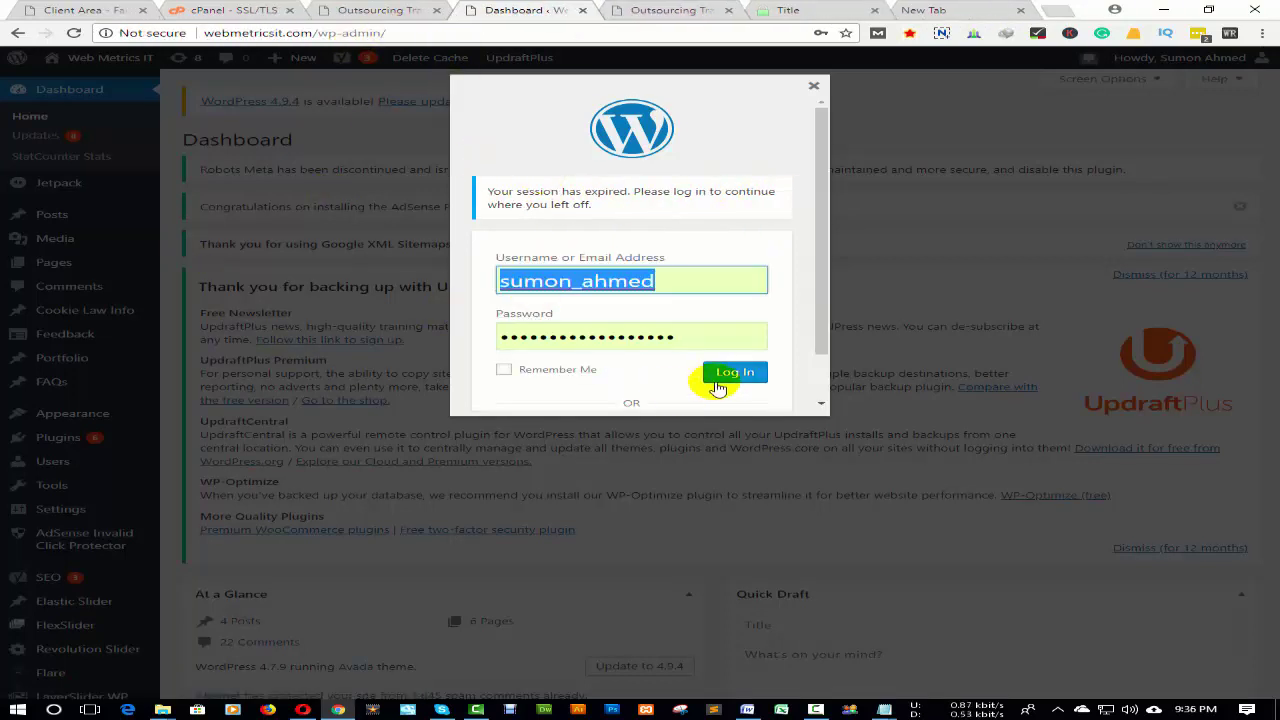
click(730, 374)
click(732, 376)
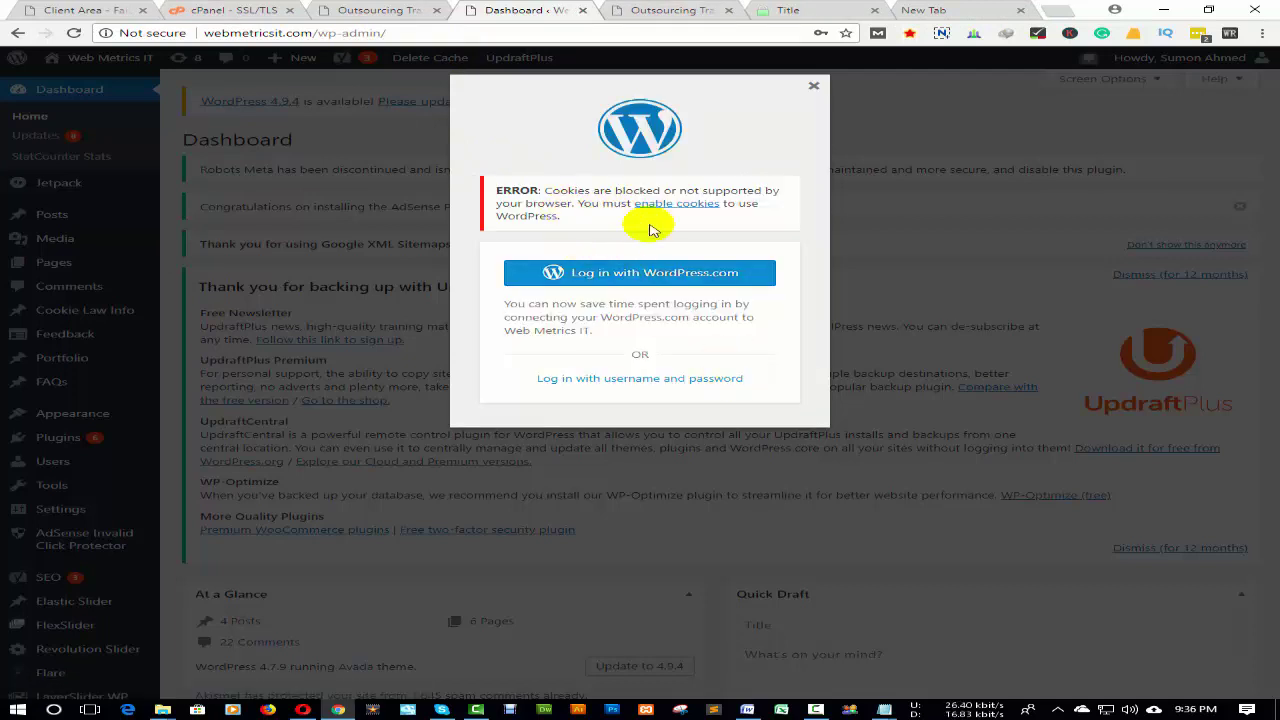
click(645, 378)
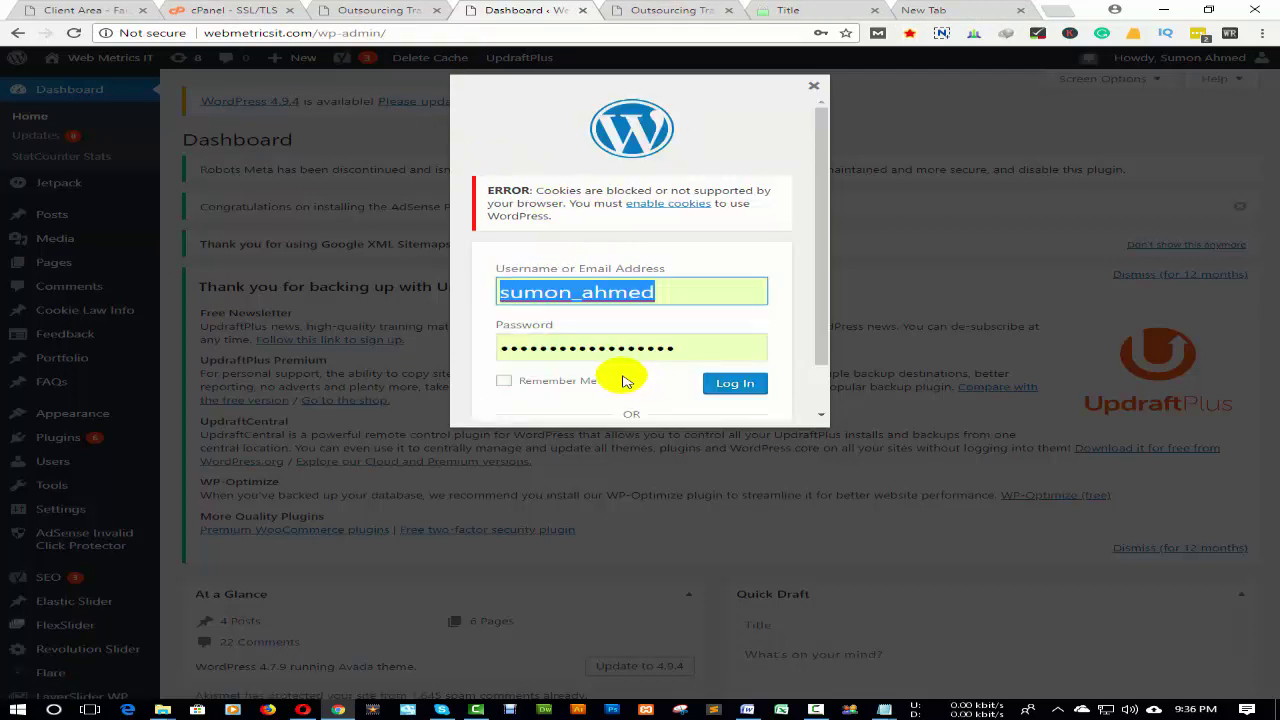
click(726, 385)
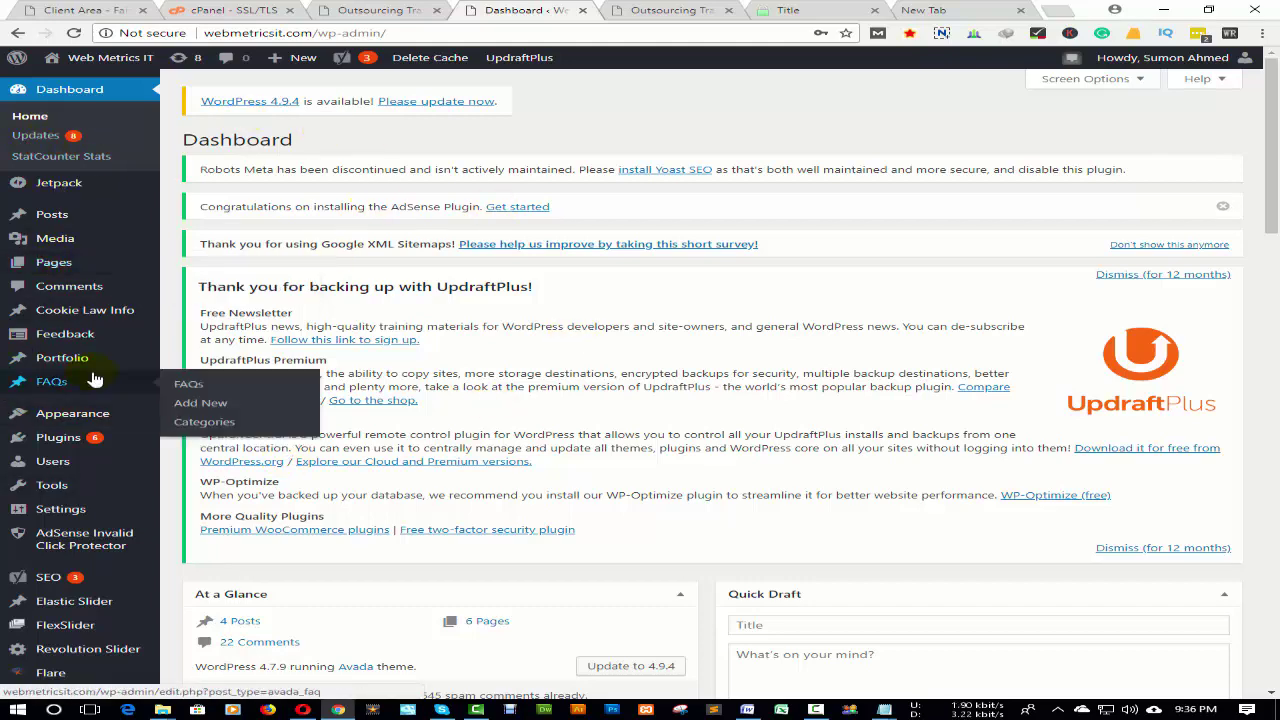
Install and activate the Really Simple SSL plugin in WordPress, finding it with the search term "ssl".
click(357, 11)
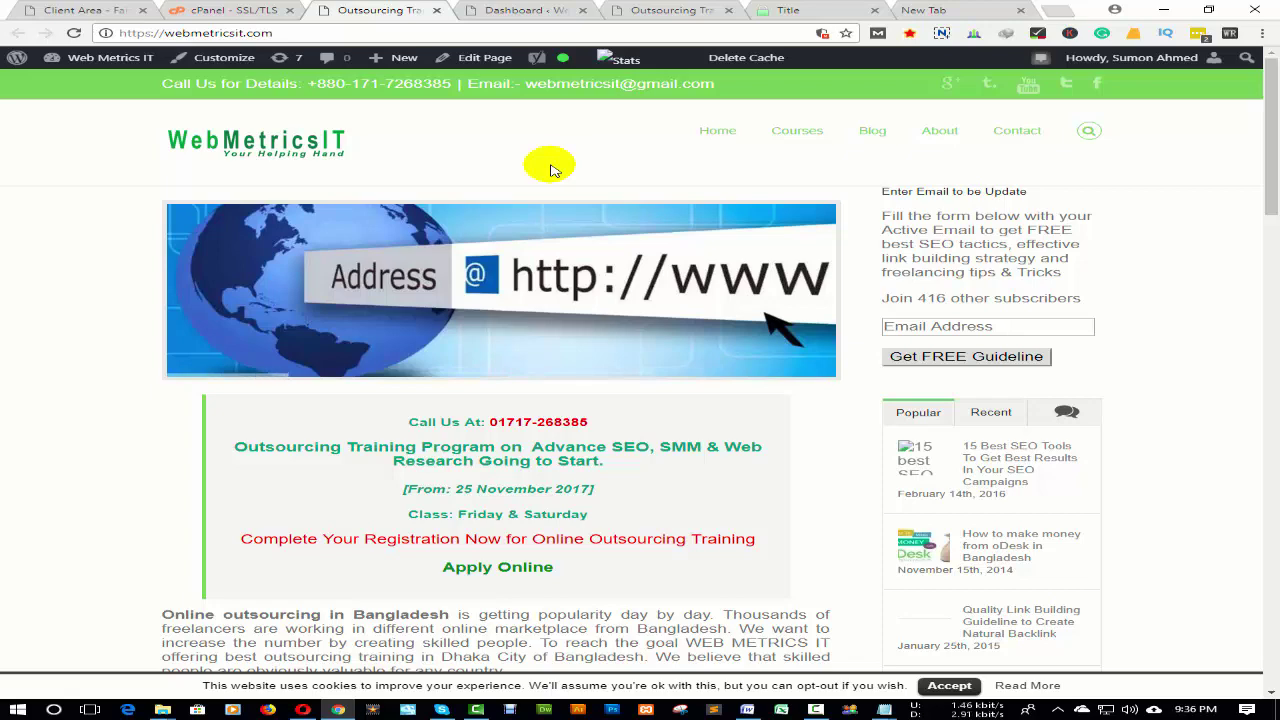
click(539, 9)
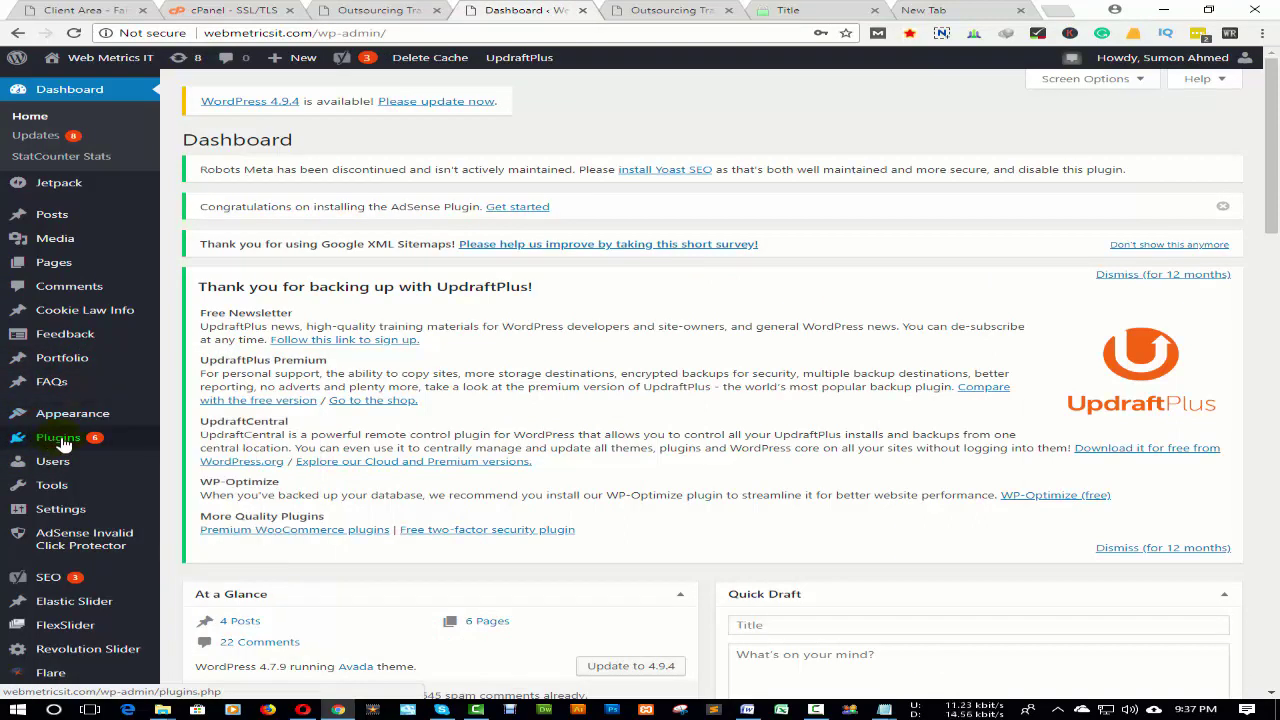
mouse_move(60, 444)
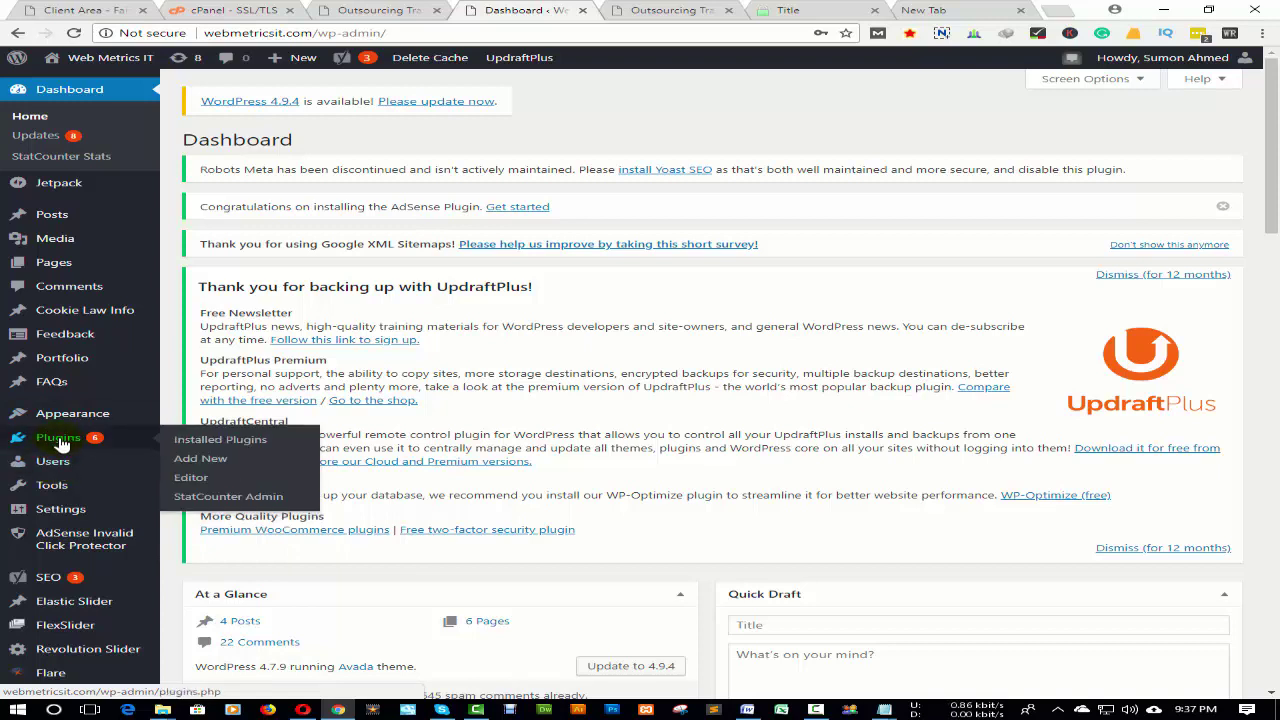
click(194, 462)
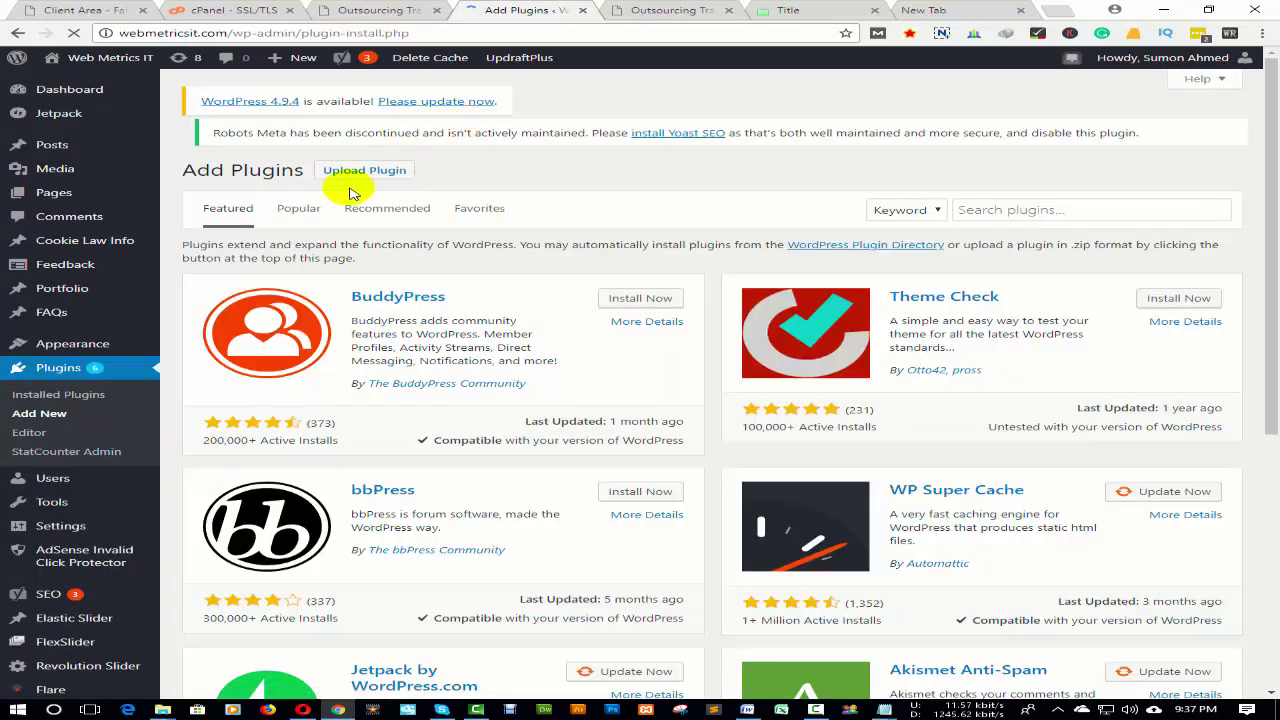
click(975, 218)
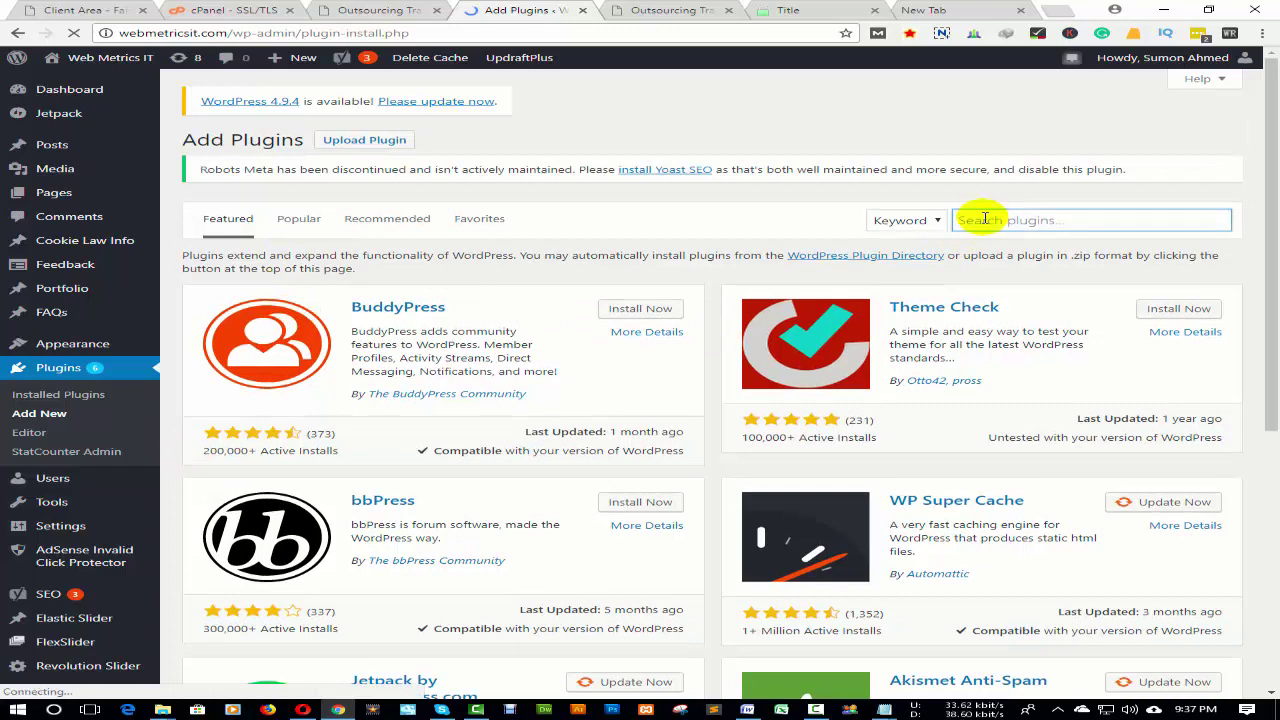
text(ssl)
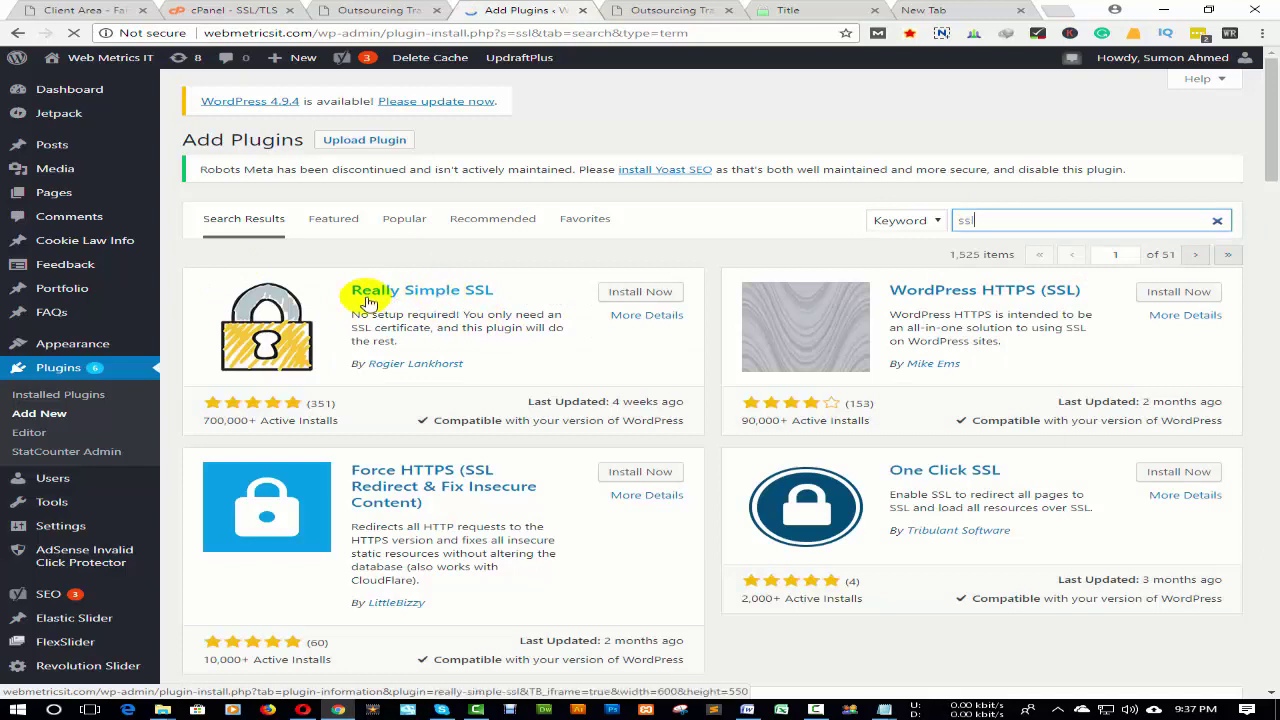
click(645, 298)
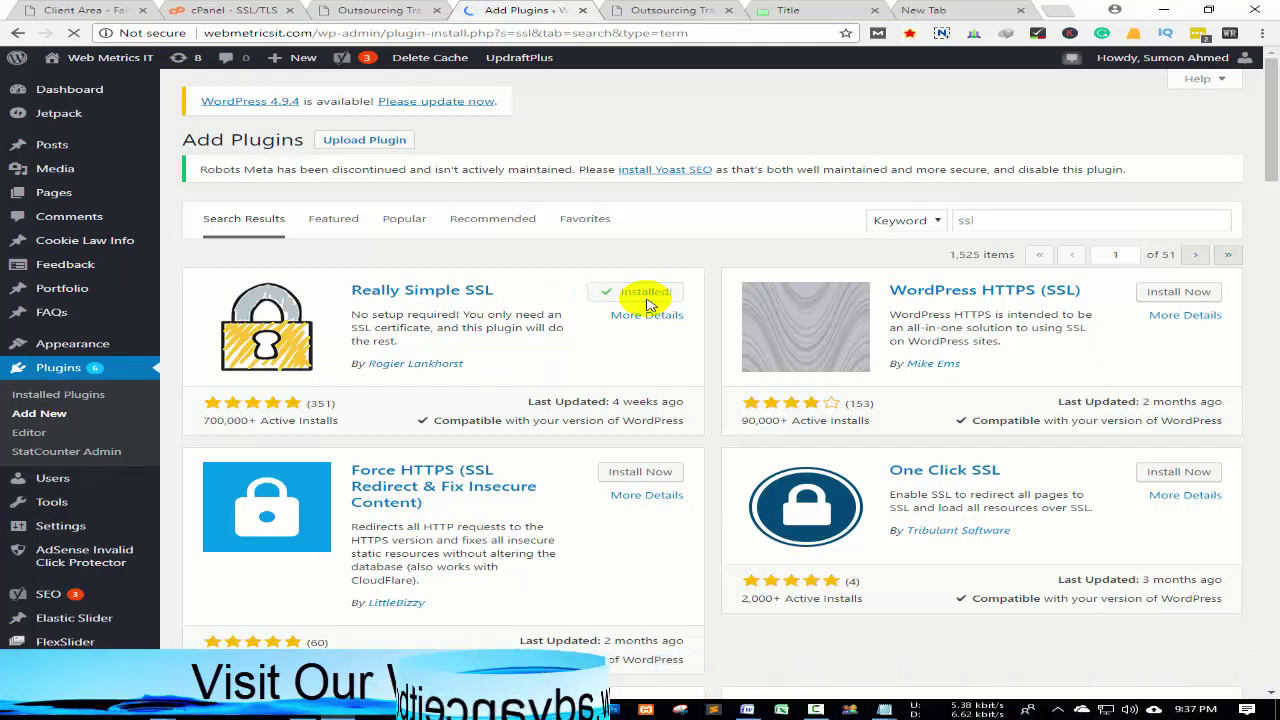
click(649, 291)
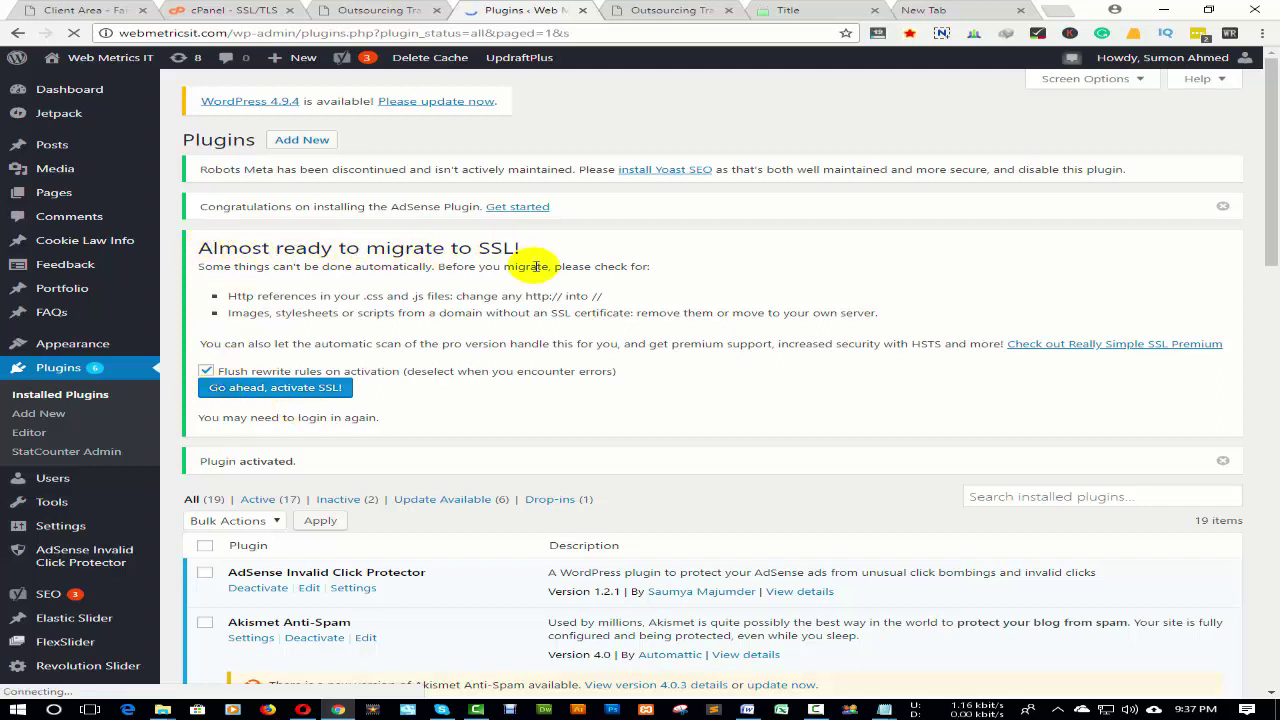
Activate SSL for the site through the Really Simple SSL migration notice.
click(225, 392)
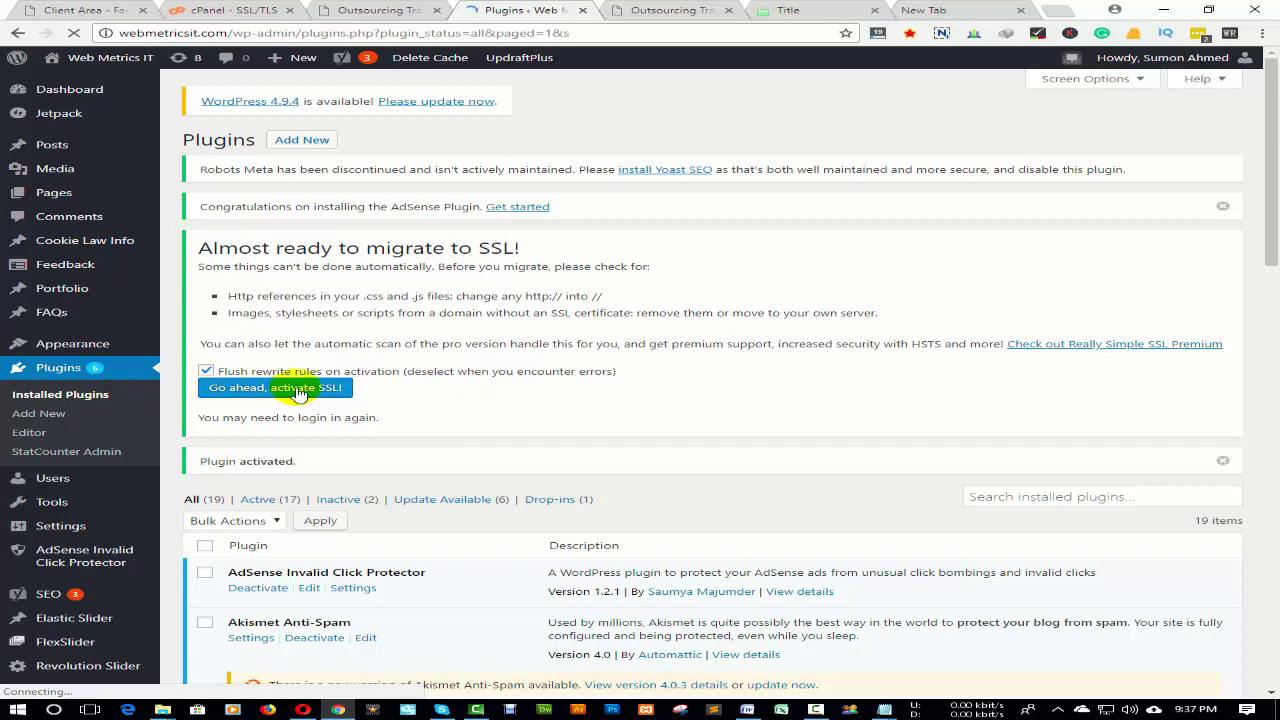
click(262, 392)
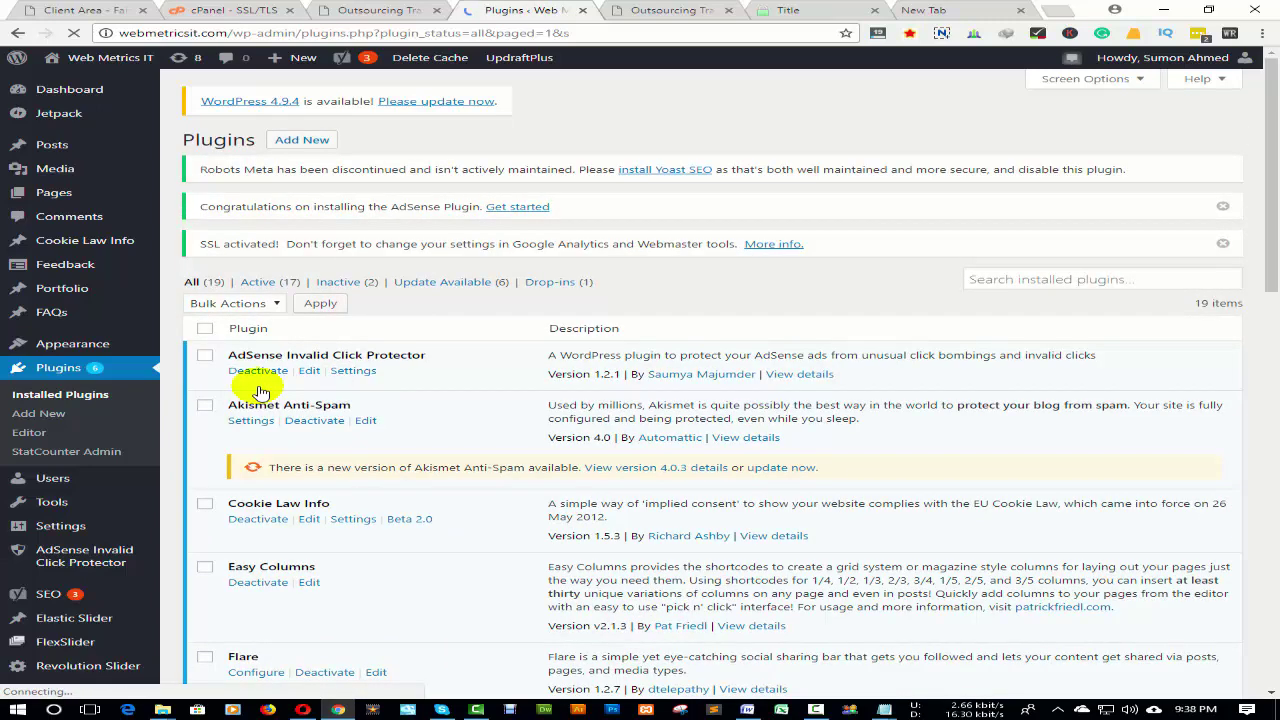
scroll(260, 392, down, 4)
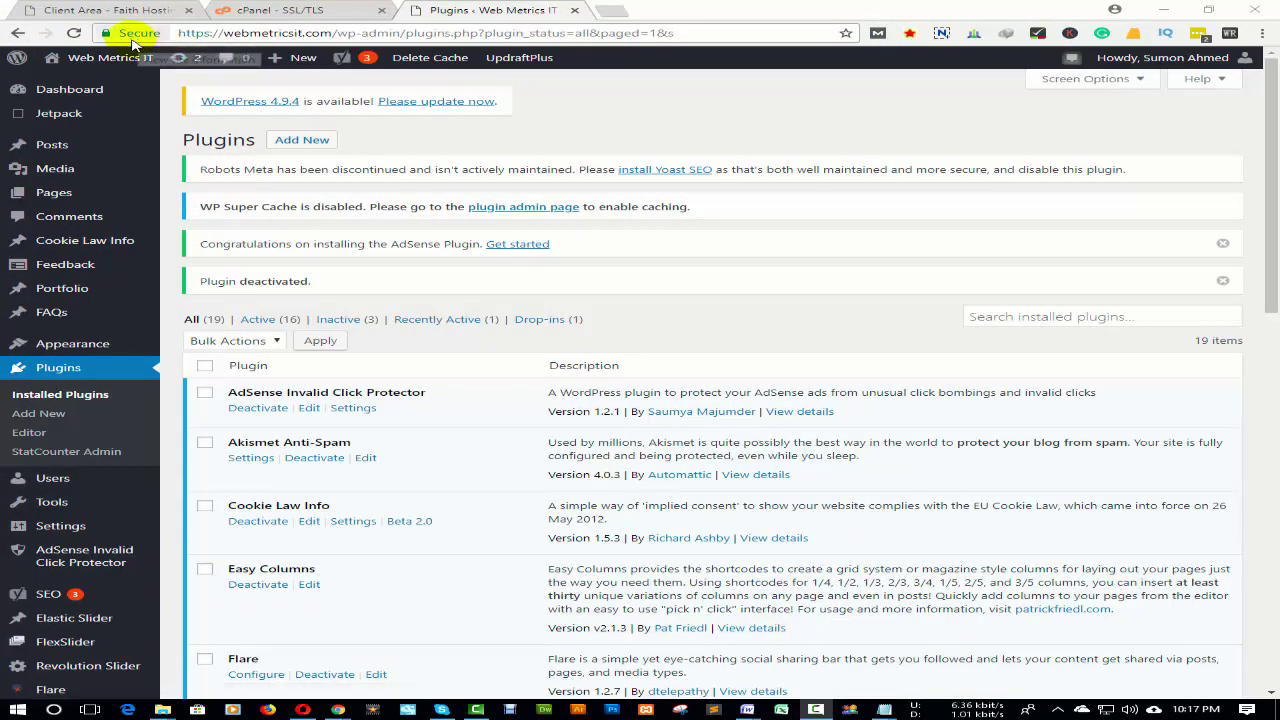
Open the live Web Metrics IT site from the WordPress admin in a new tab and view it.
mouse_move(90, 58)
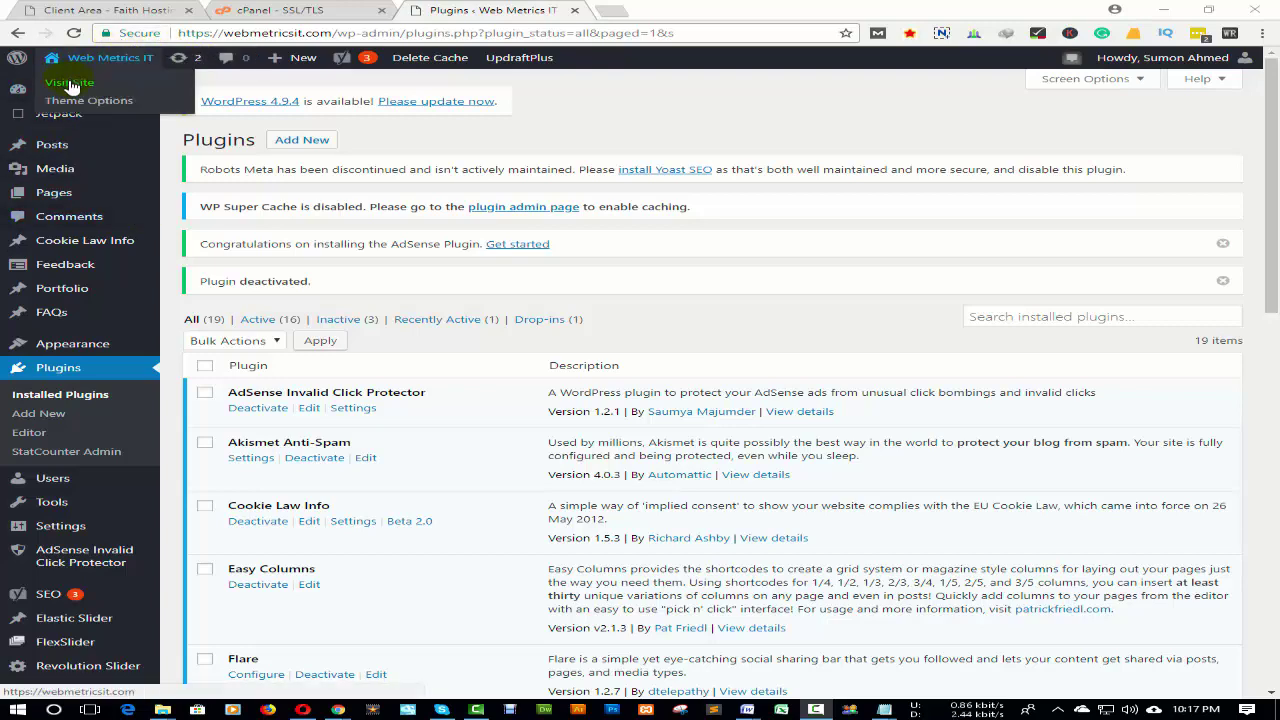
right_click(70, 86)
click(100, 90)
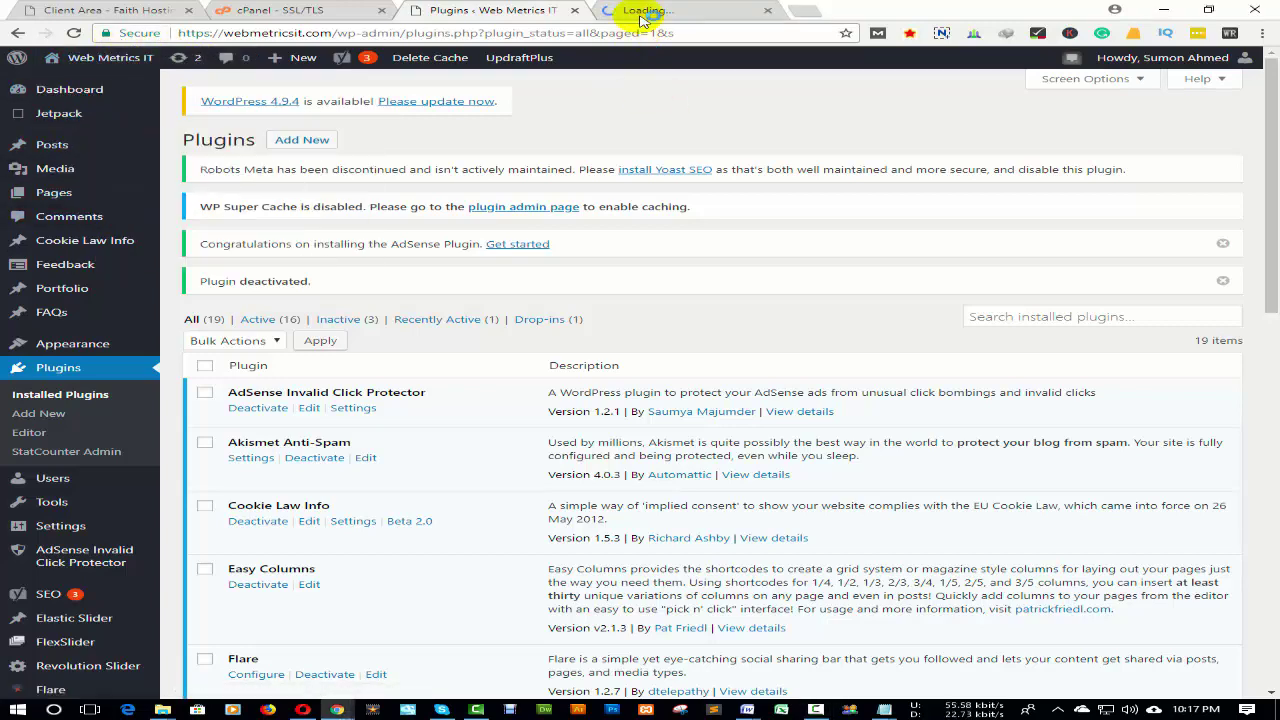
click(640, 12)
Open the SSL settings page from the WordPress admin in a new tab and place that tab right after cPanel.
click(500, 12)
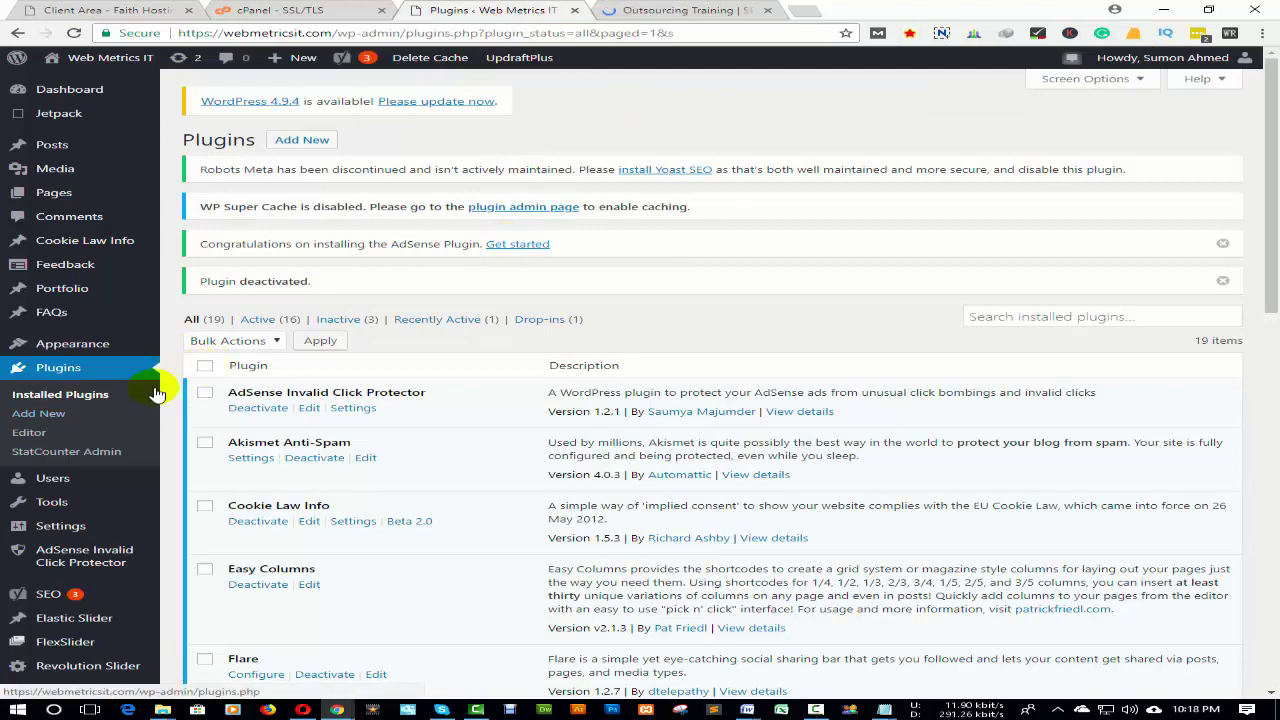
scroll(155, 393, down, 2)
mouse_move(100, 470)
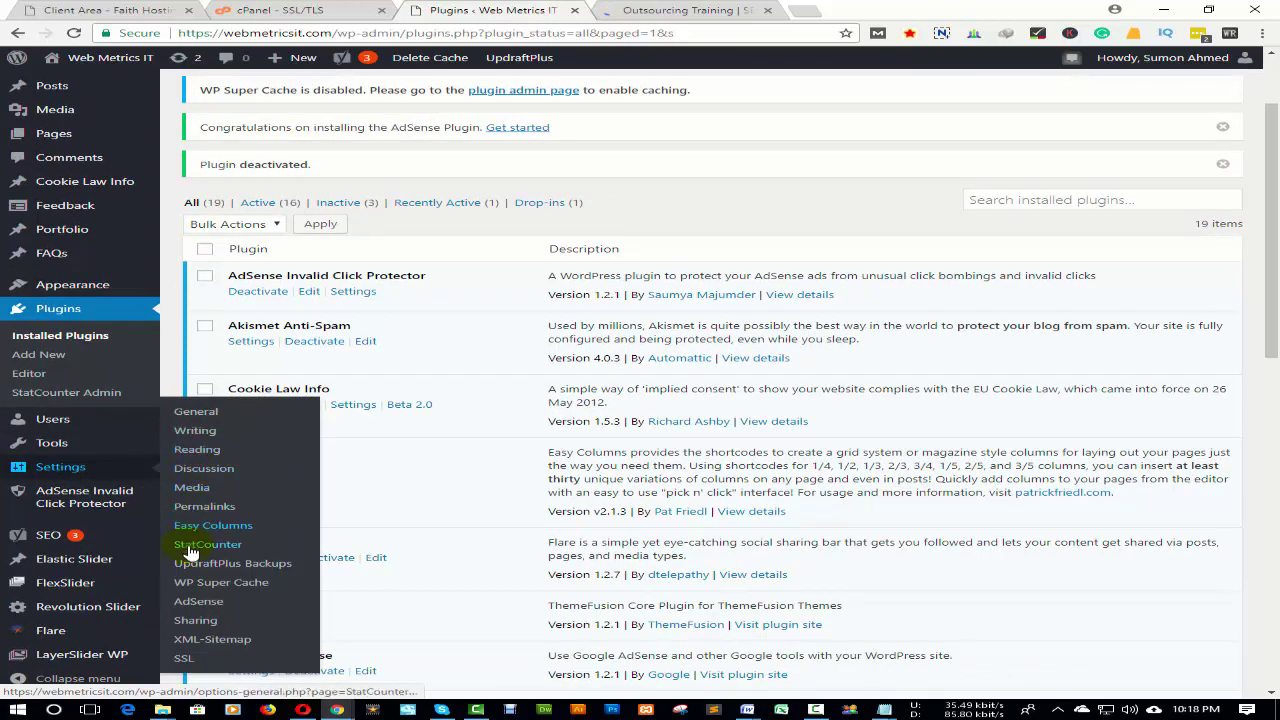
right_click(183, 663)
click(222, 480)
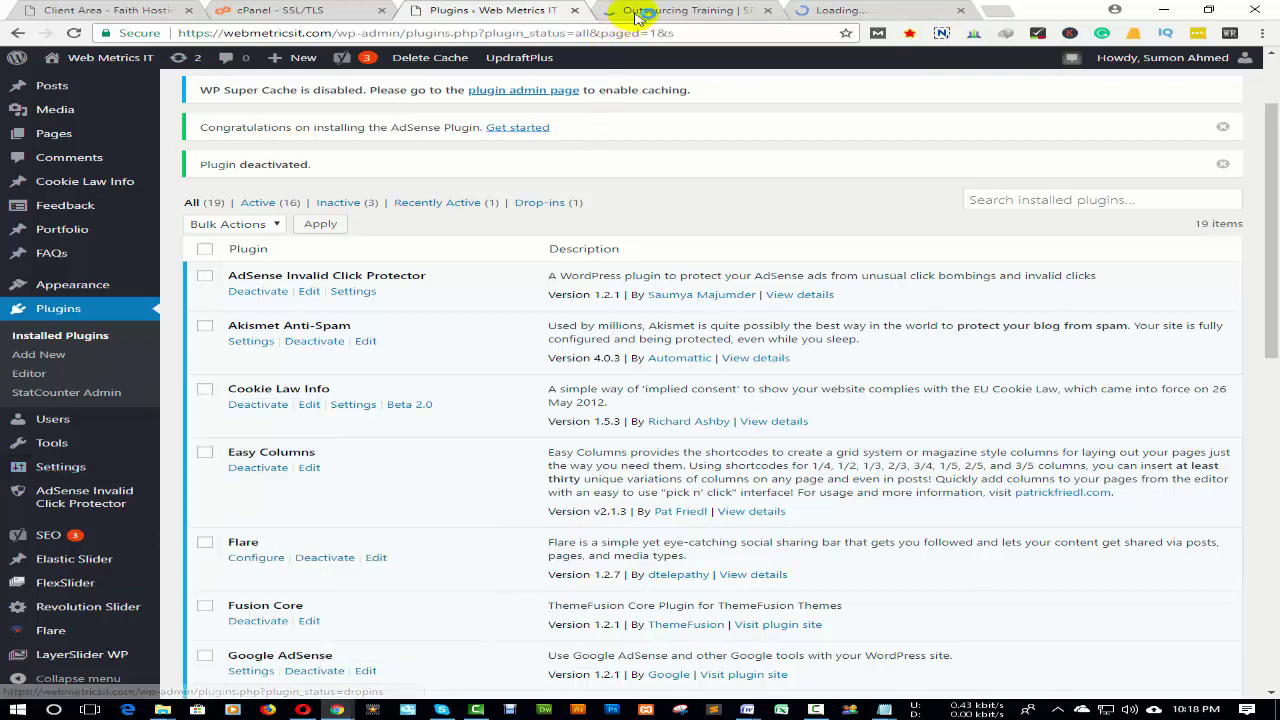
drag(838, 10, 571, 13)
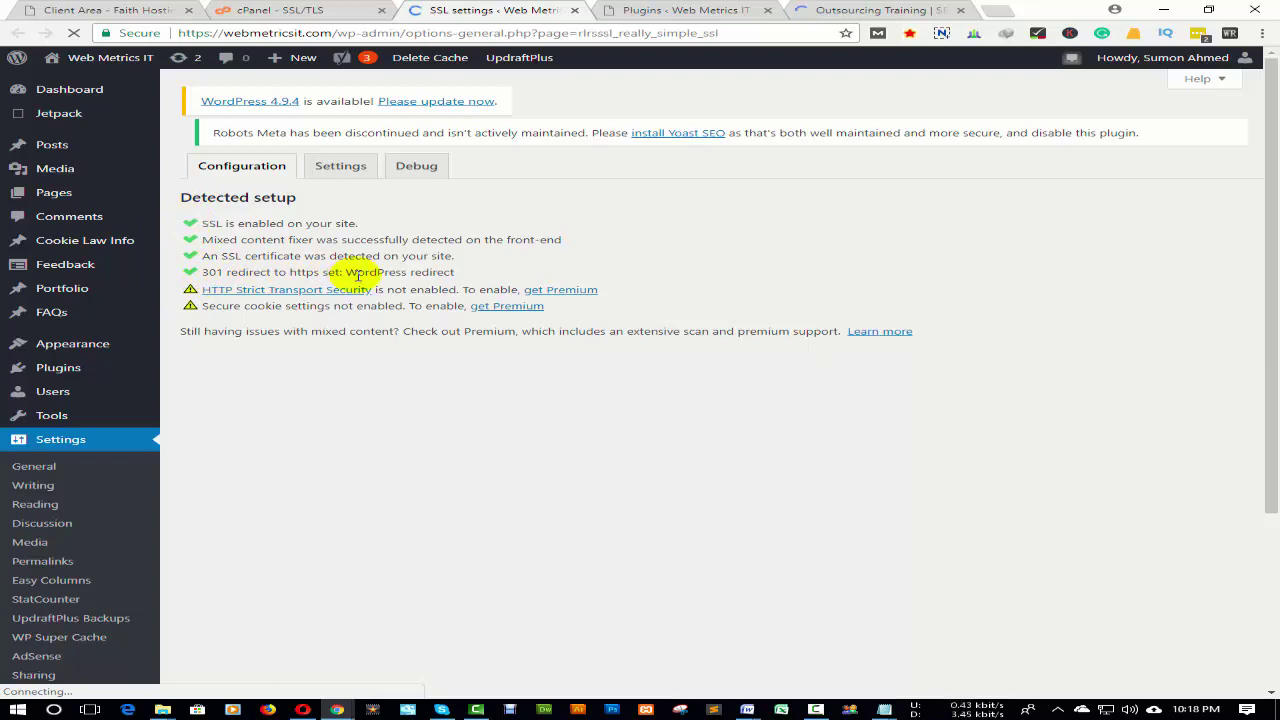
Review the detected SSL setup and the plugin's optimization settings, and check the site's homepage for a secure HTTPS connection.
drag(258, 256, 452, 256)
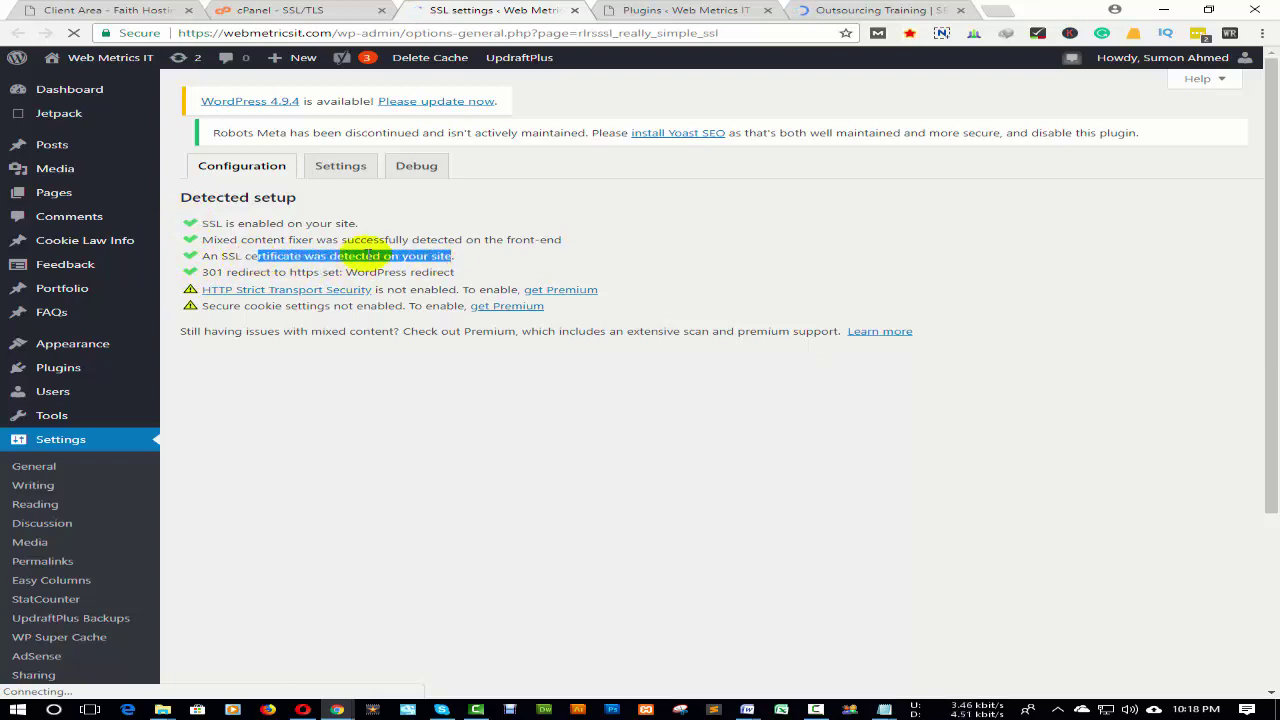
drag(222, 241, 349, 241)
drag(240, 223, 312, 224)
click(336, 168)
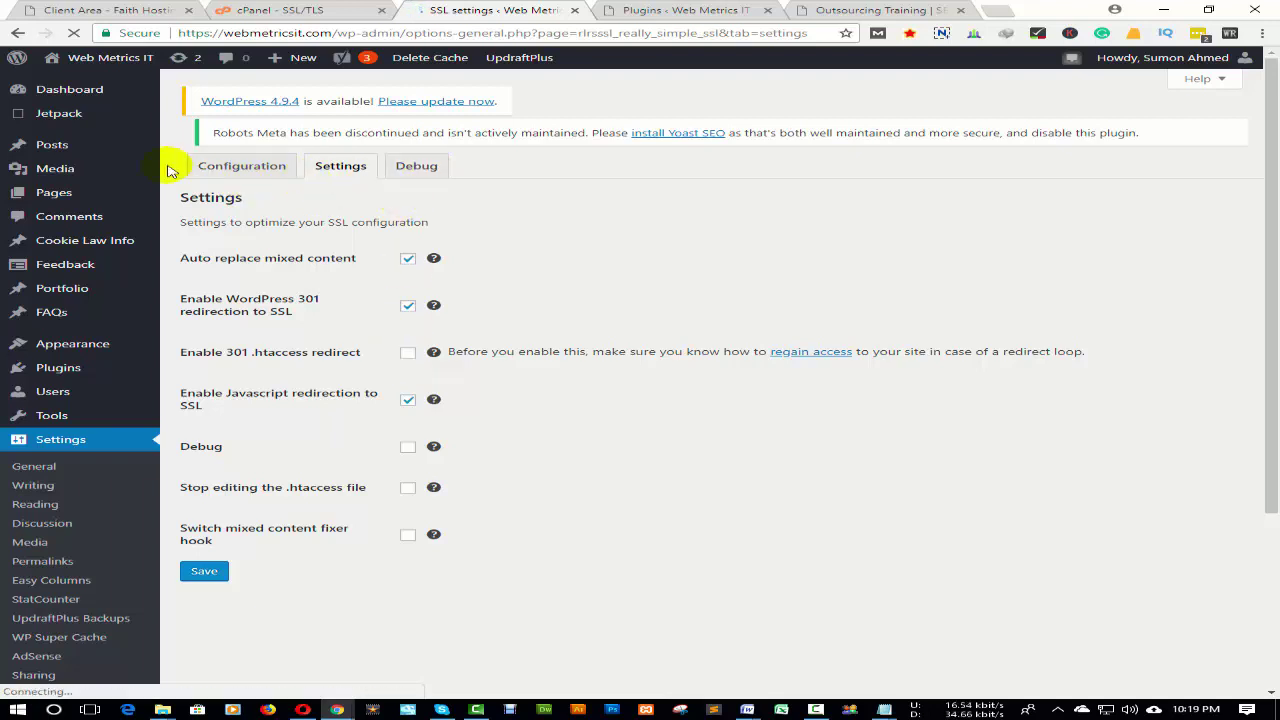
click(240, 165)
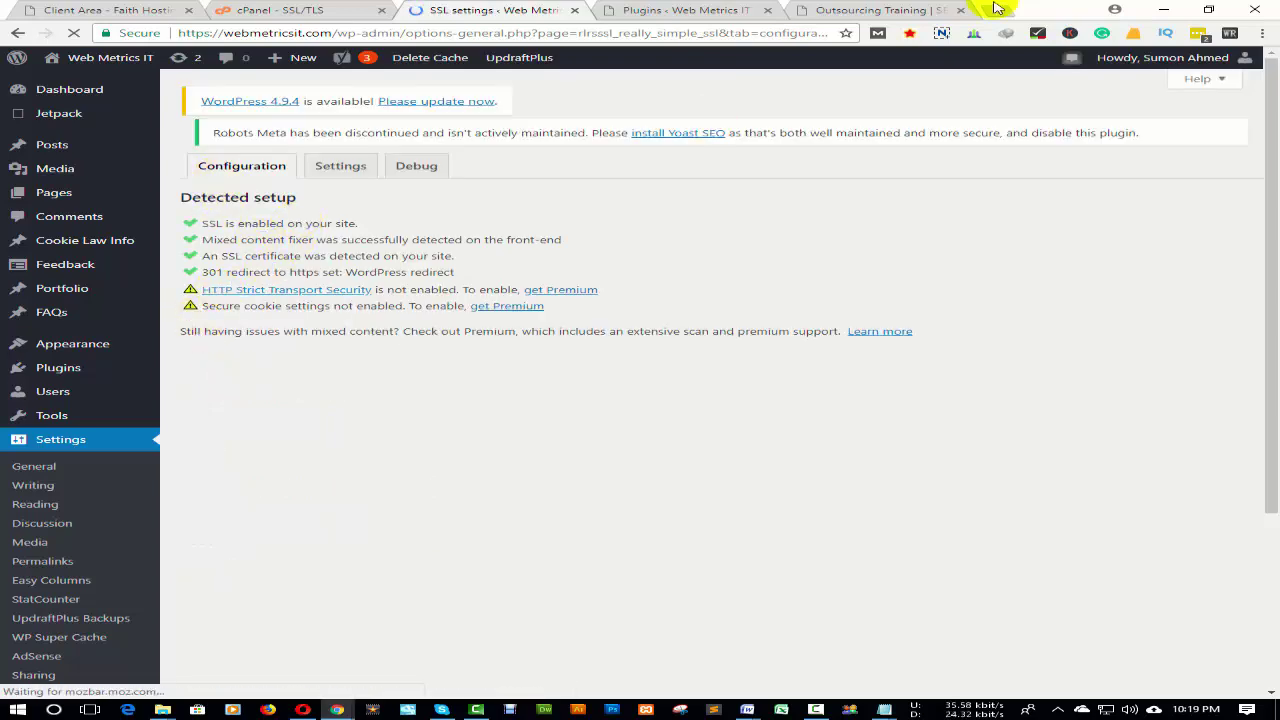
click(890, 10)
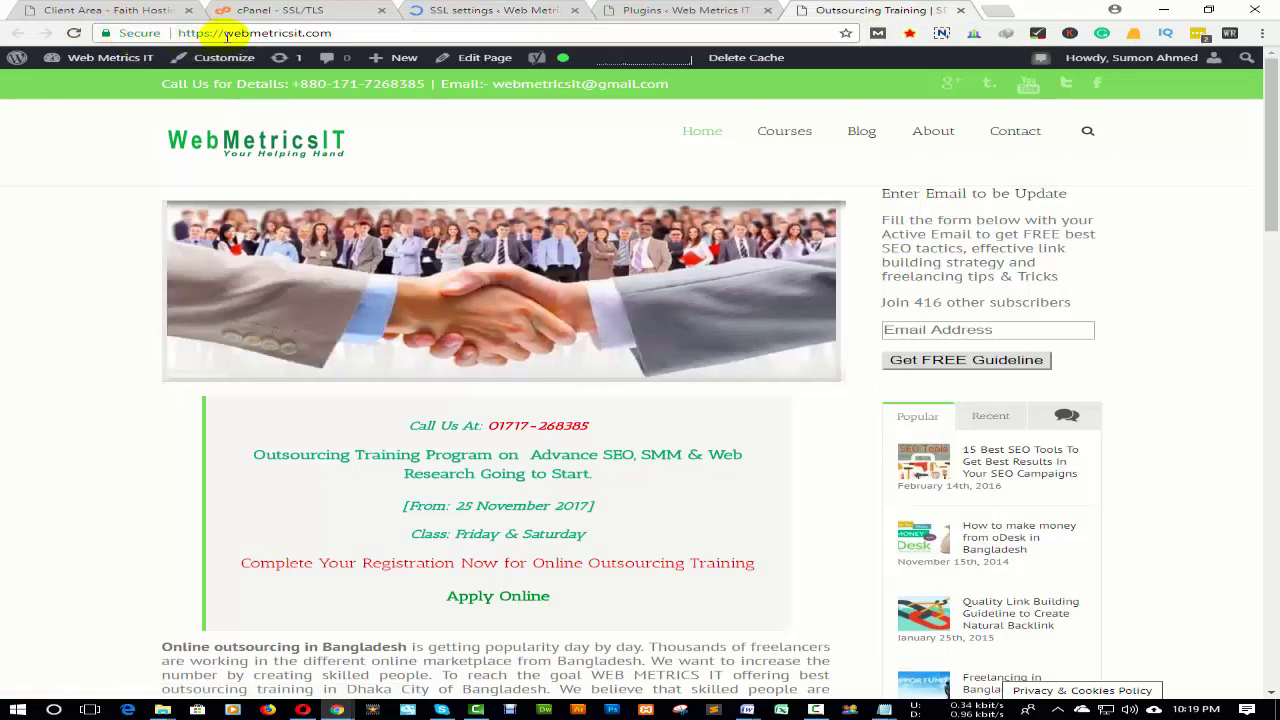
click(995, 10)
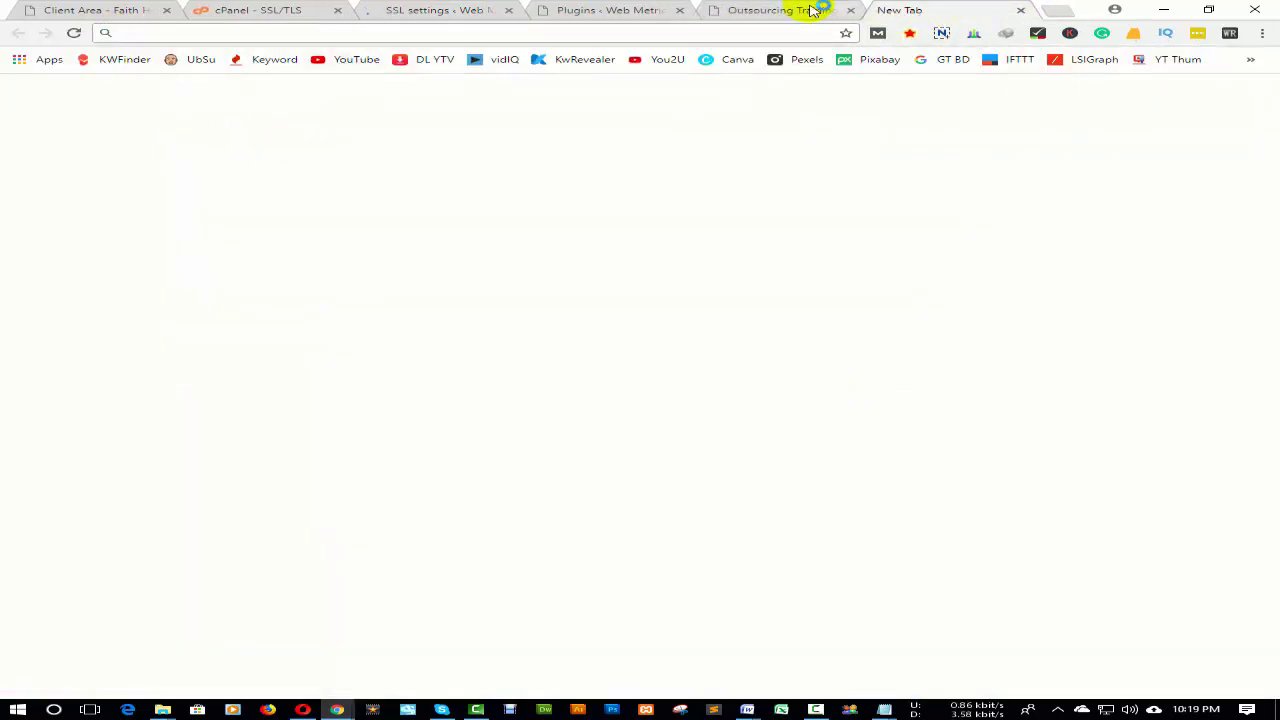
click(815, 10)
click(342, 32)
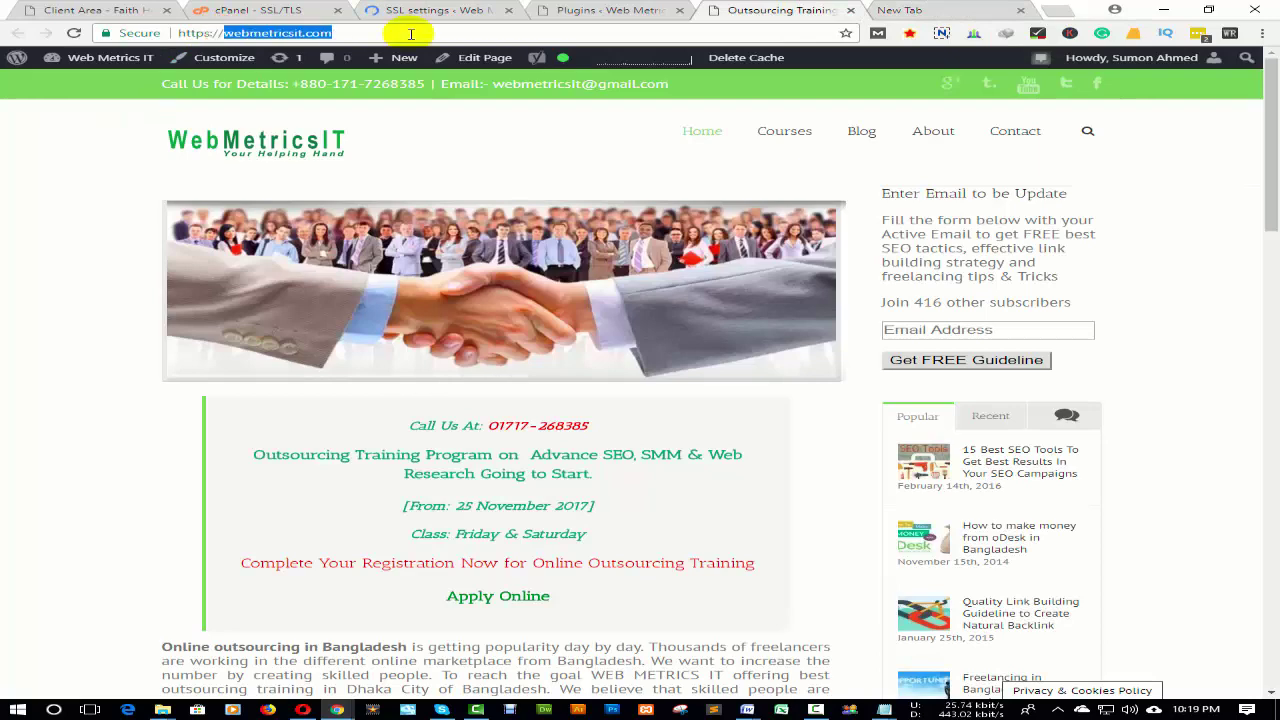
click(900, 10)
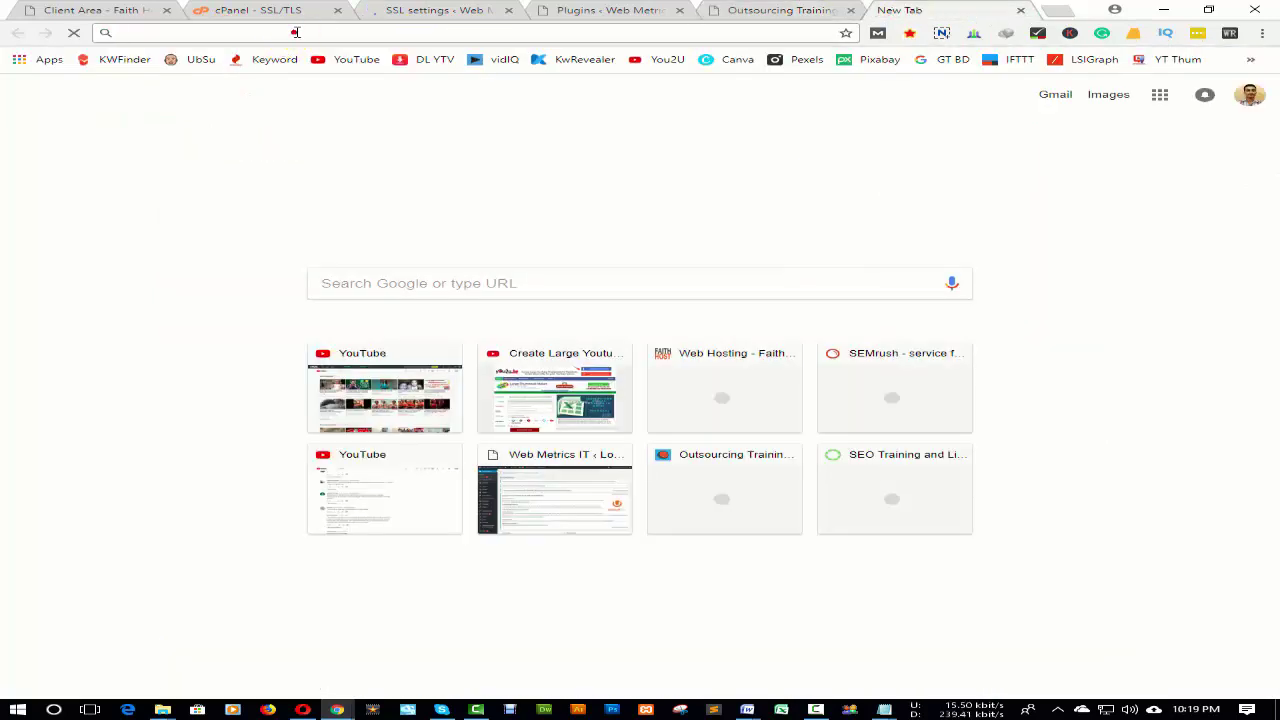
click(295, 32)
text(http:)
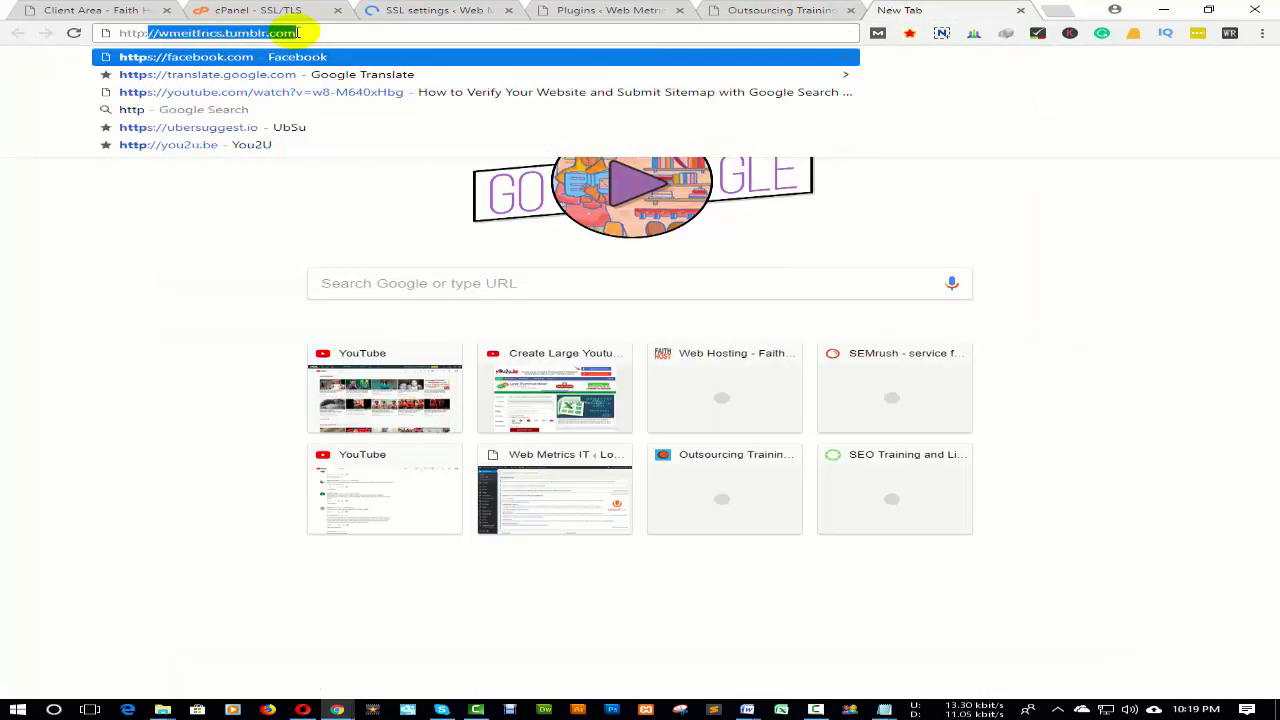
text(//webmetricsit.com)
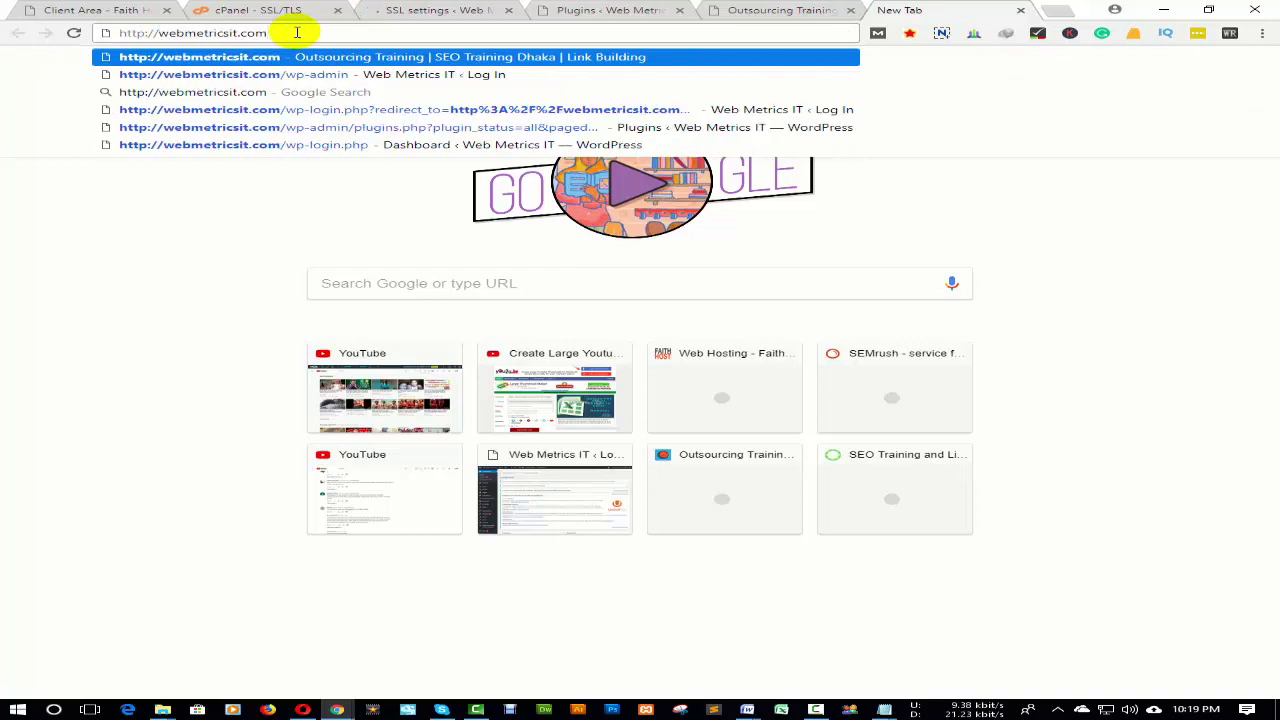
key(Return)
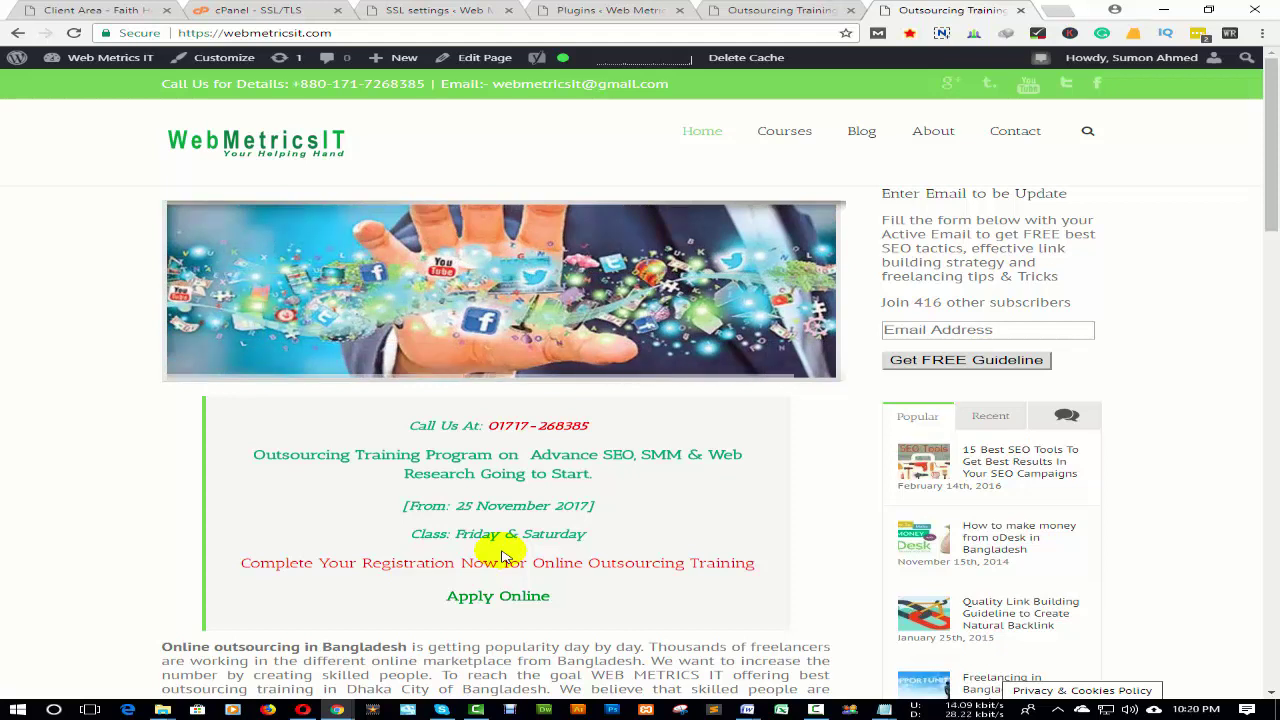
scroll(503, 556, down, 10)
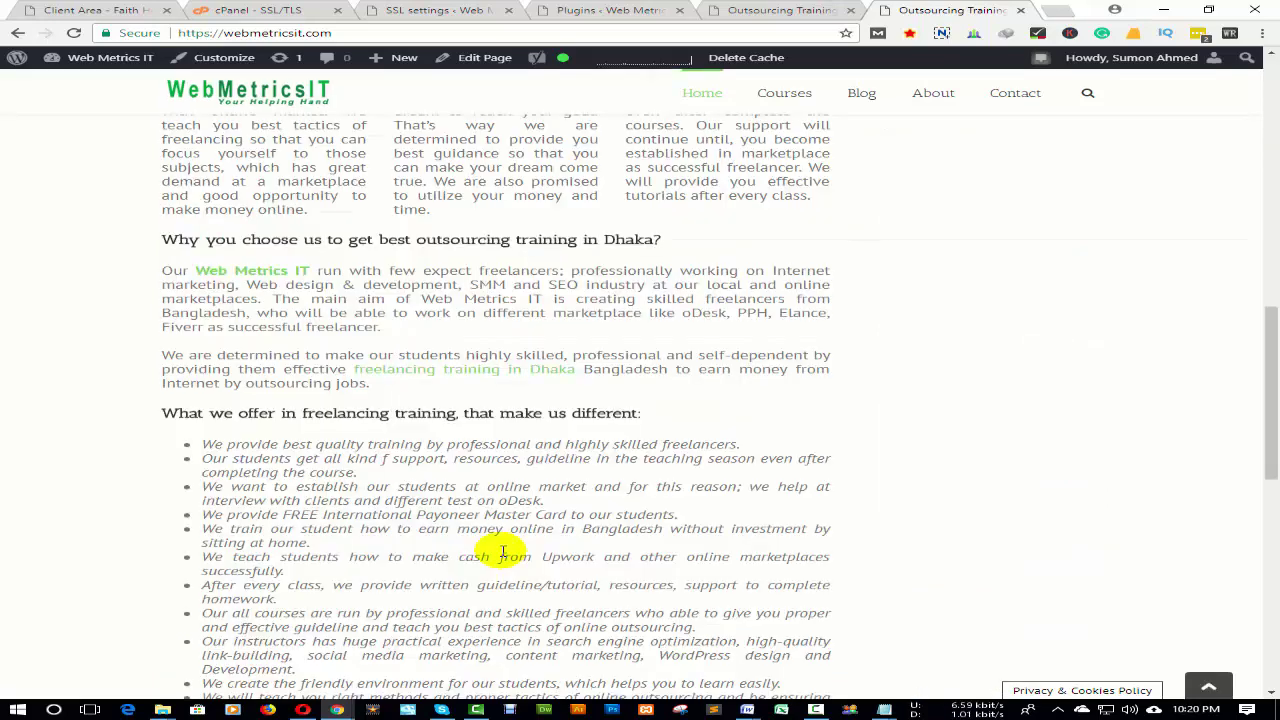